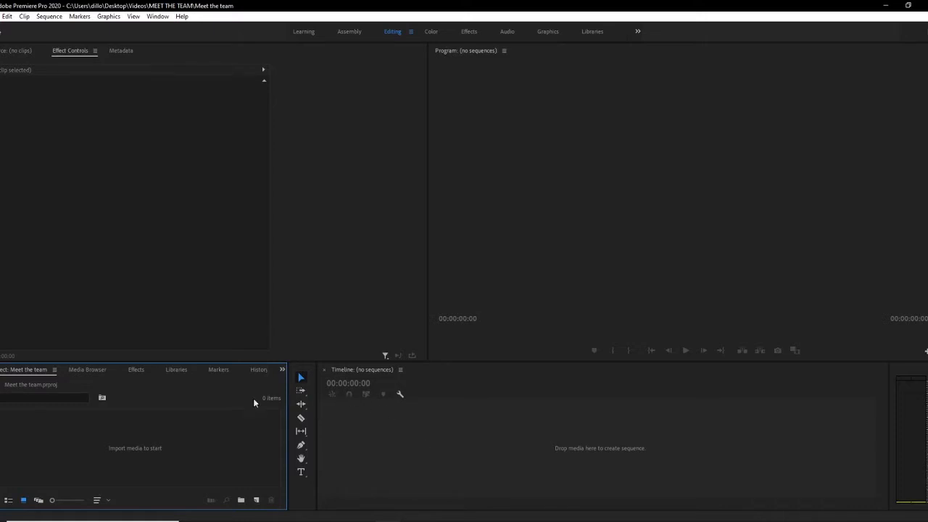
Step: Import the clips AMBER, JT, part 1 Dillon, part 2 Dillon and Tyler into the project
right_click(113, 433)
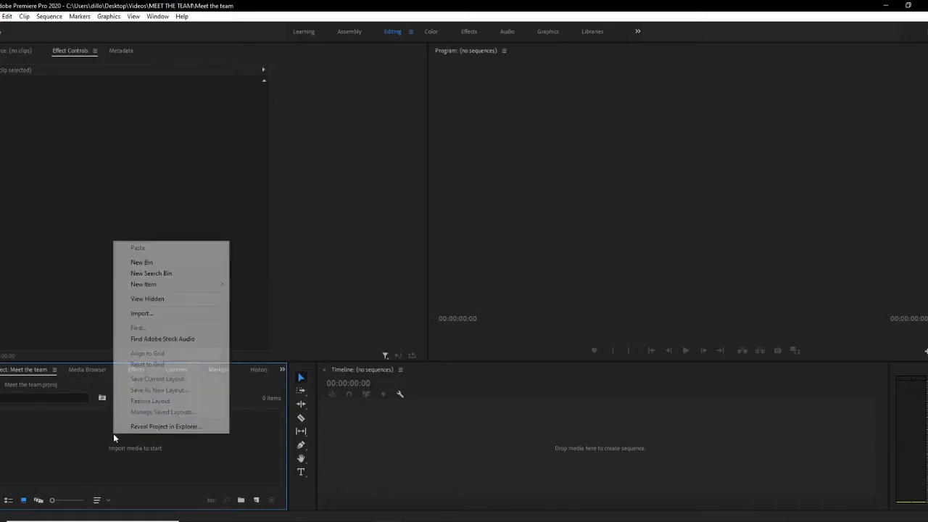
left_click(142, 313)
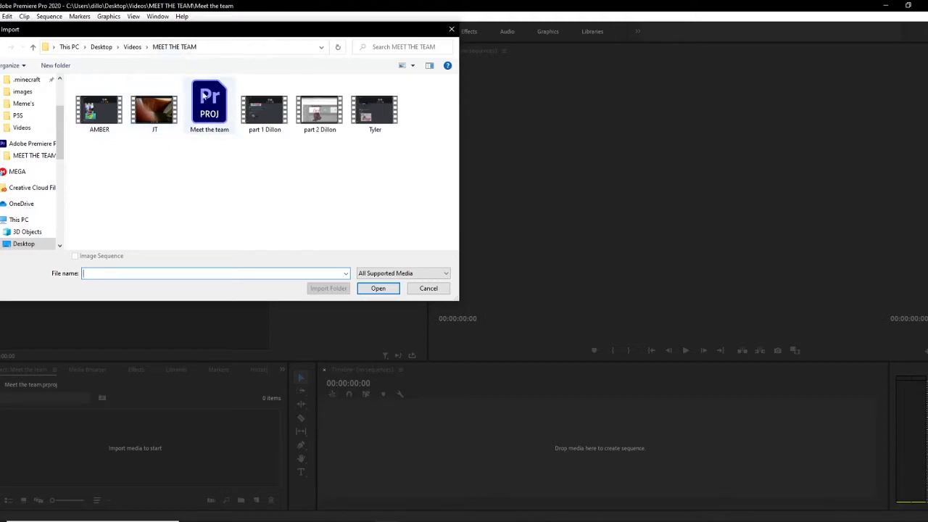
left_click_drag(201, 165, 277, 167)
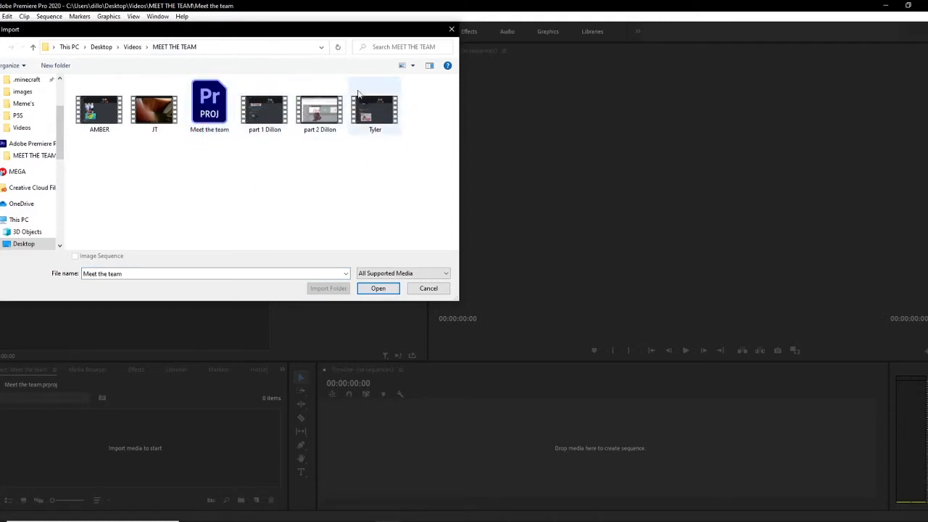
scroll(33, 182, "up", 2)
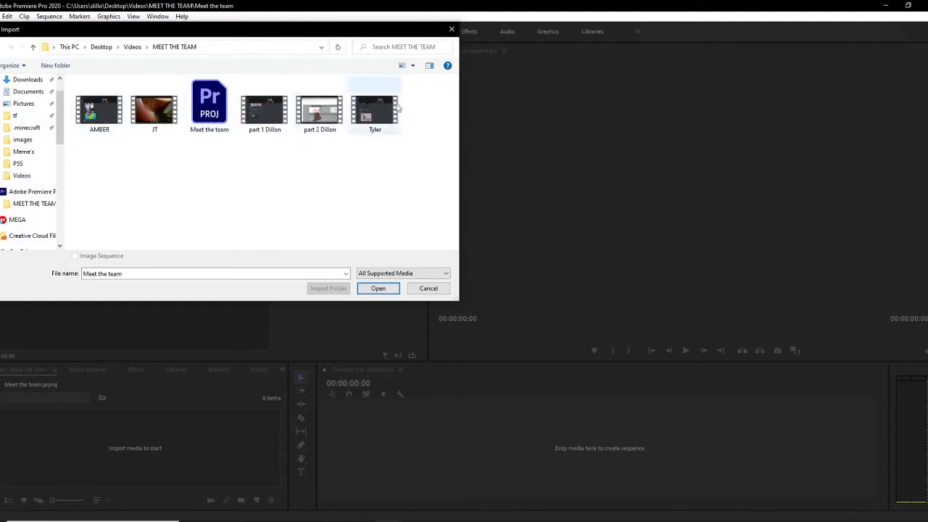
left_click(102, 119)
left_click(155, 113, "ctrl")
left_click(265, 113, "ctrl")
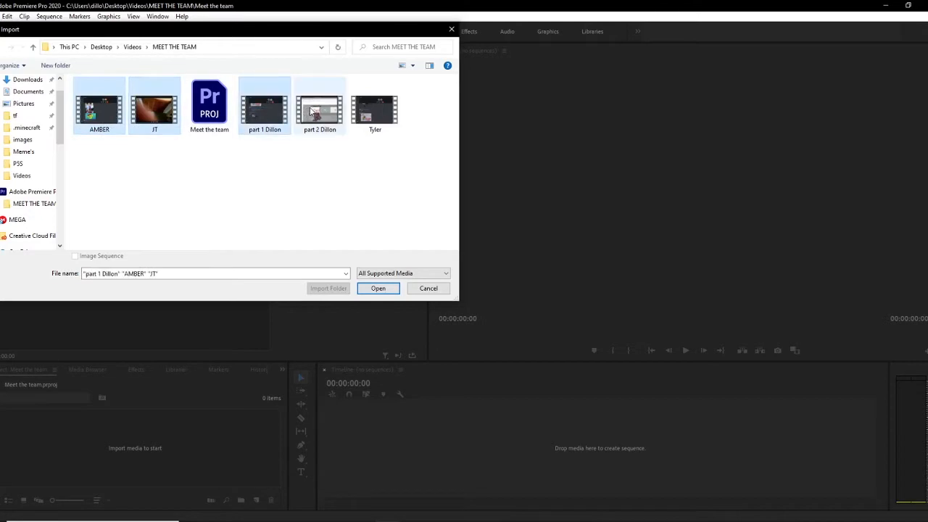
left_click(312, 110, "ctrl")
left_click(368, 113, "ctrl")
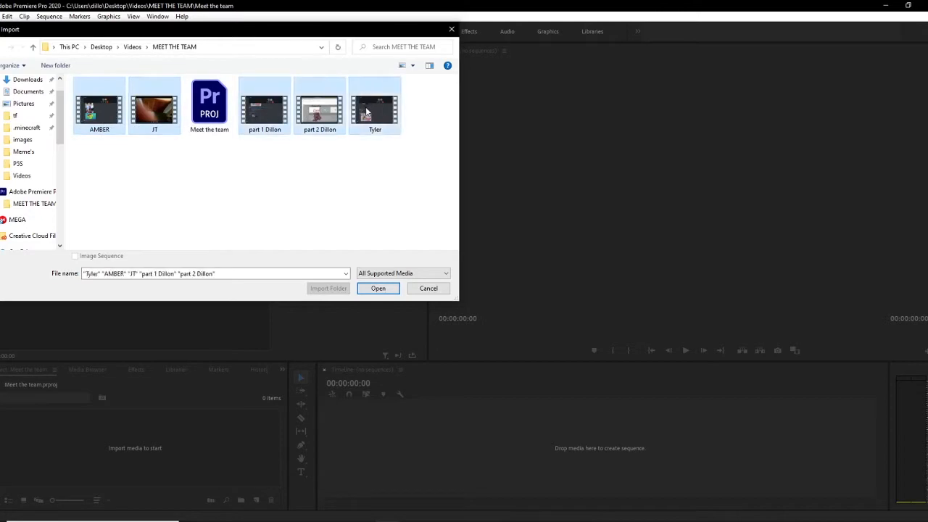
left_click(377, 289)
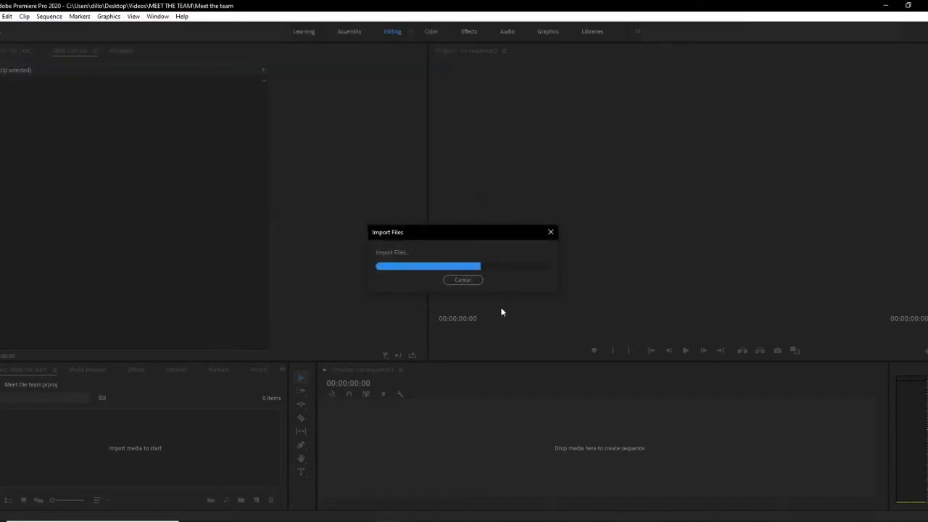
Step: Create a sequence from part 2 Dillon.mp4 and remove its clip from the timeline
left_click(226, 432)
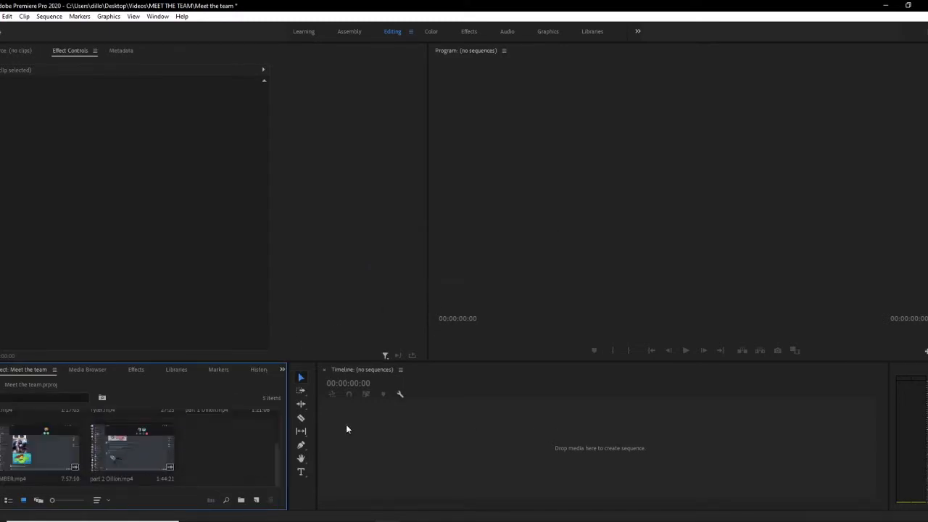
left_click(116, 461)
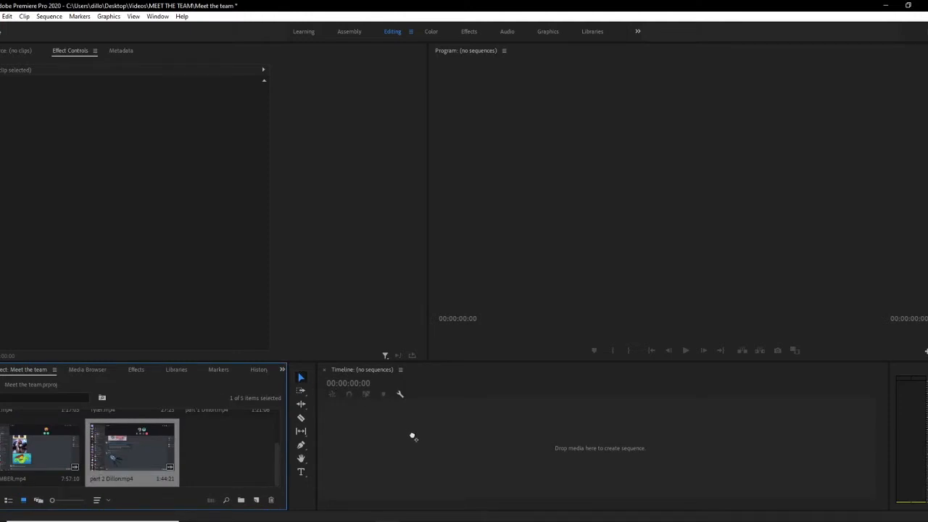
left_click_drag(411, 435, 412, 434)
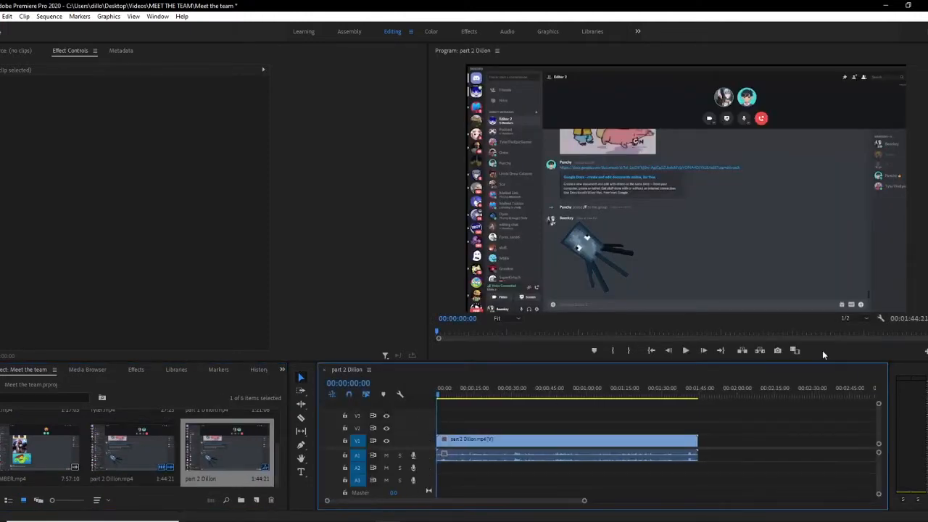
left_click(502, 443)
key("Delete")
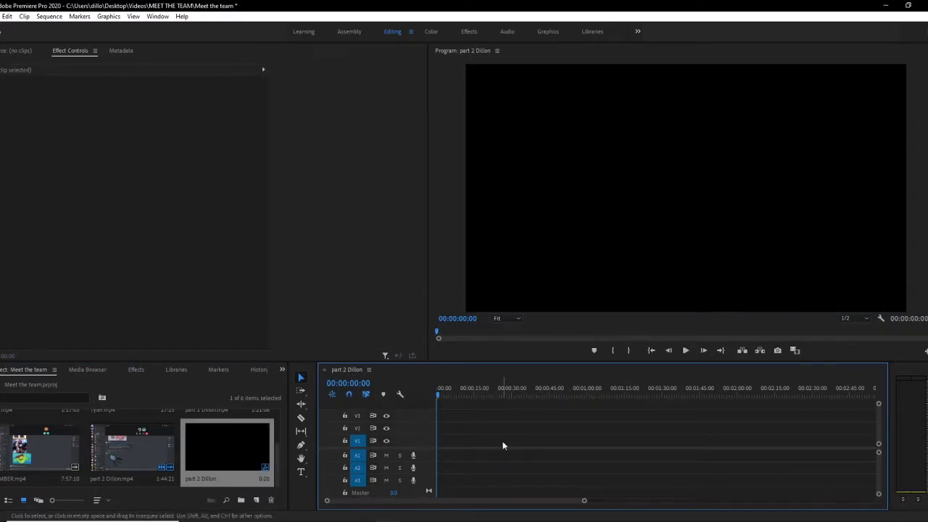
Step: Place part 1 Dillon.mp4 at the start of the timeline, followed by part 2 Dillon.mp4
scroll(133, 441, "up", 2)
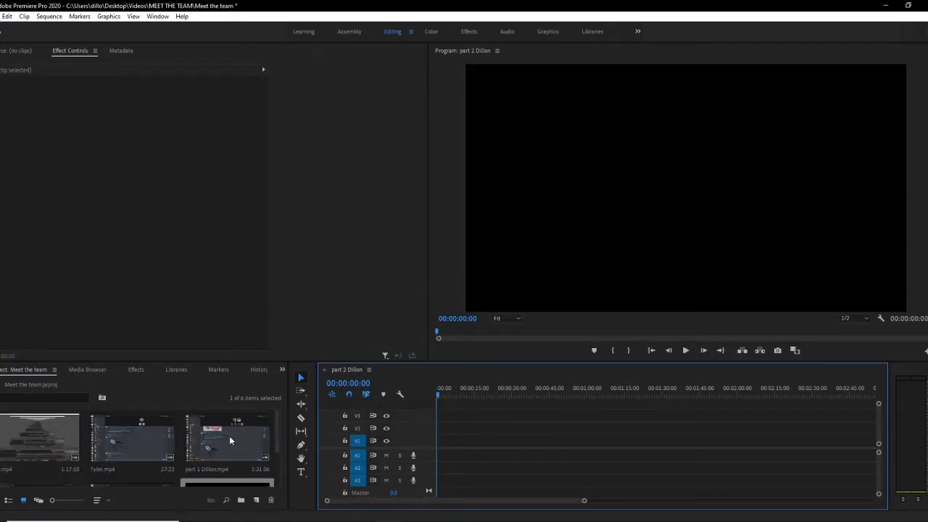
scroll(83, 441, "down", 2)
scroll(143, 438, "up", 2)
left_click_drag(227, 439, 440, 455)
scroll(44, 446, "down", 2)
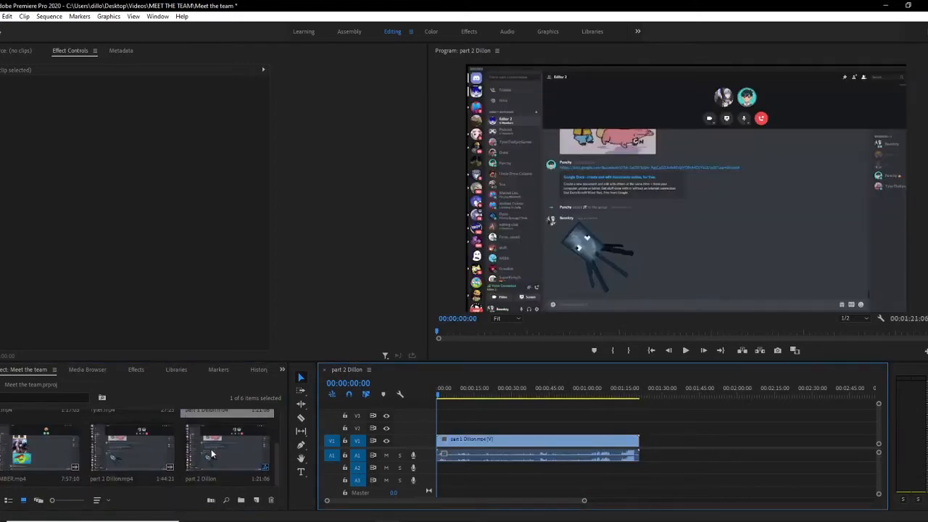
left_click_drag(120, 451, 640, 442)
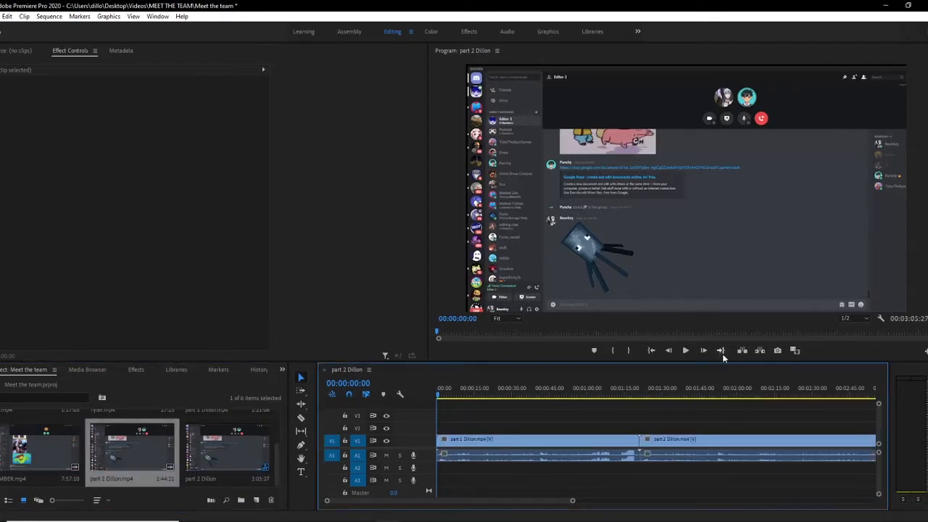
Step: Play back the start of the sequence in the program monitor
left_click(683, 350)
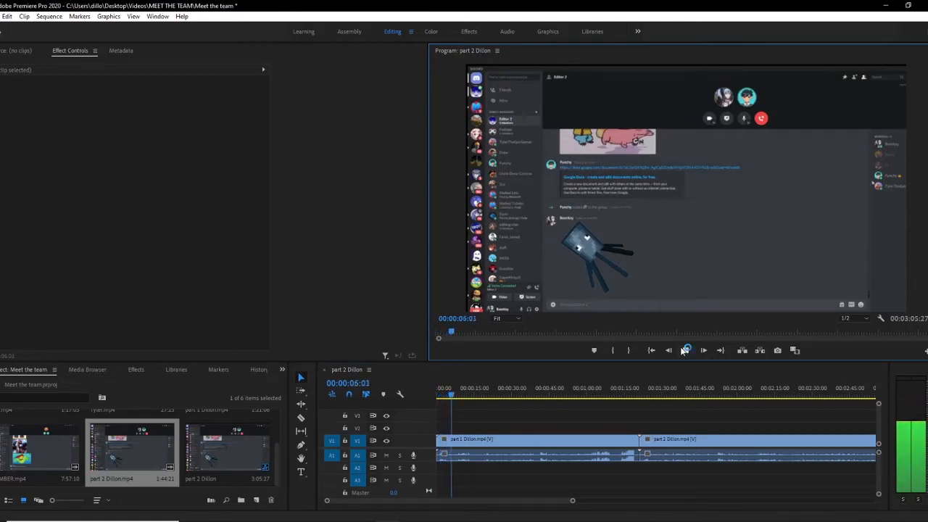
left_click(683, 351)
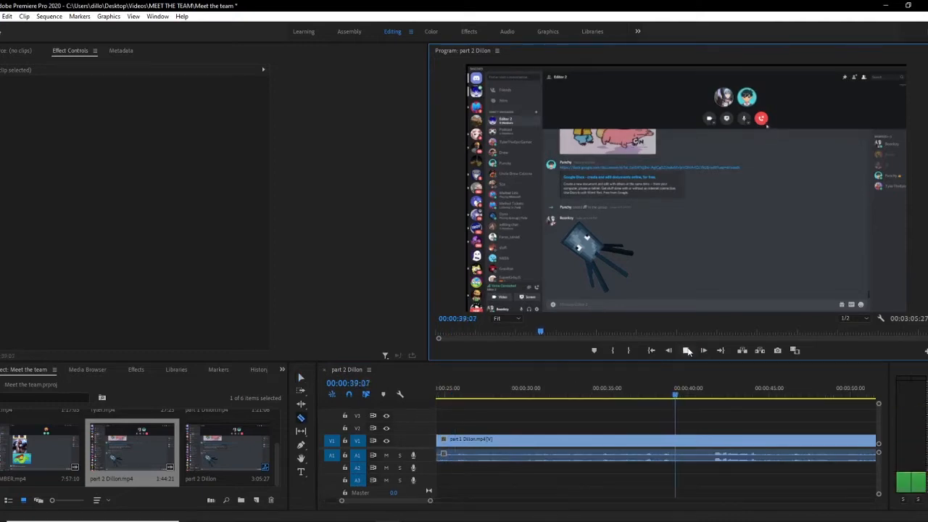
left_click(686, 351)
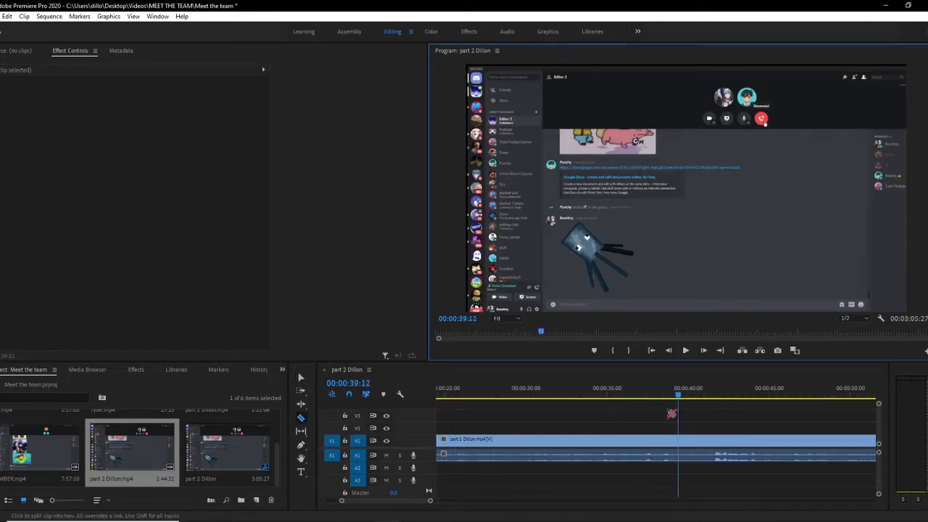
Step: Cut the part 1 Dillon clip with the Razor tool at about 00:00:28 and 00:00:40
left_click_drag(675, 396, 608, 443)
left_click(602, 439)
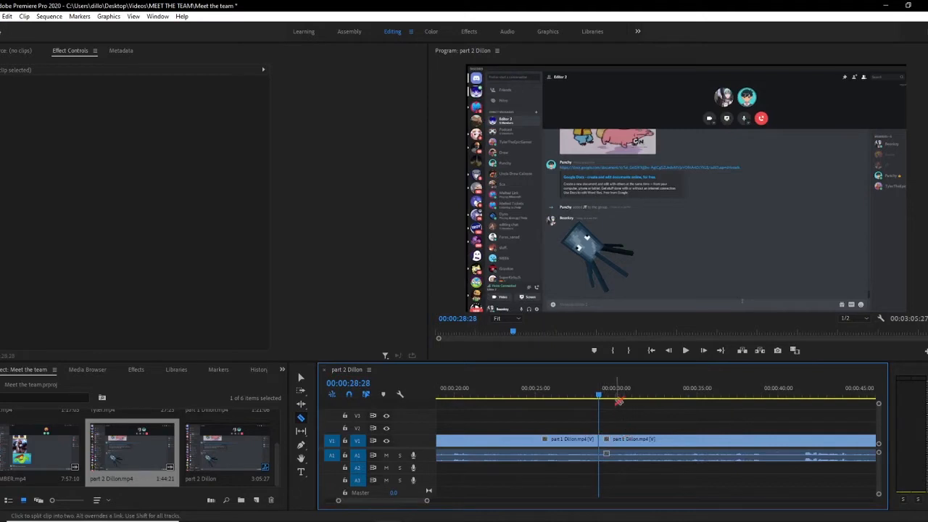
left_click_drag(599, 396, 780, 398)
left_click(783, 441)
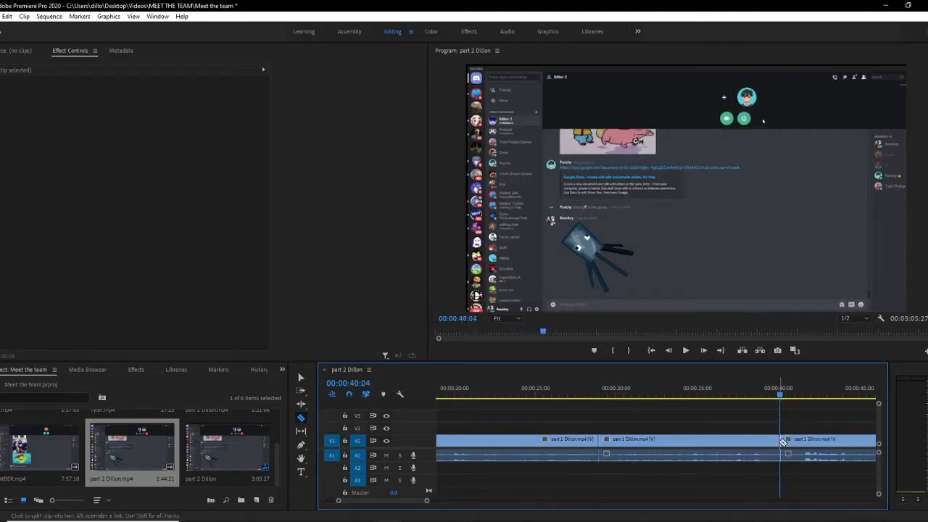
Step: Delete the segment between the two cuts and close the gap it leaves
left_click(300, 378)
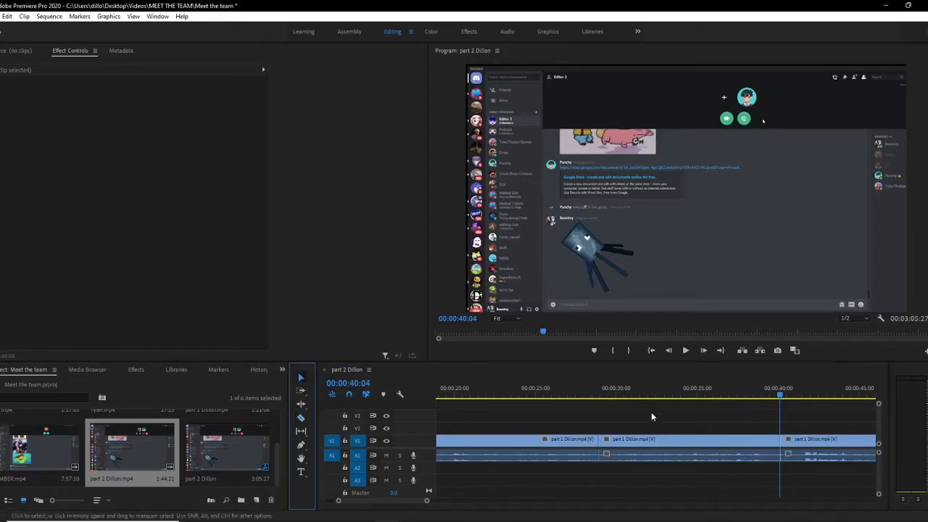
left_click(693, 439)
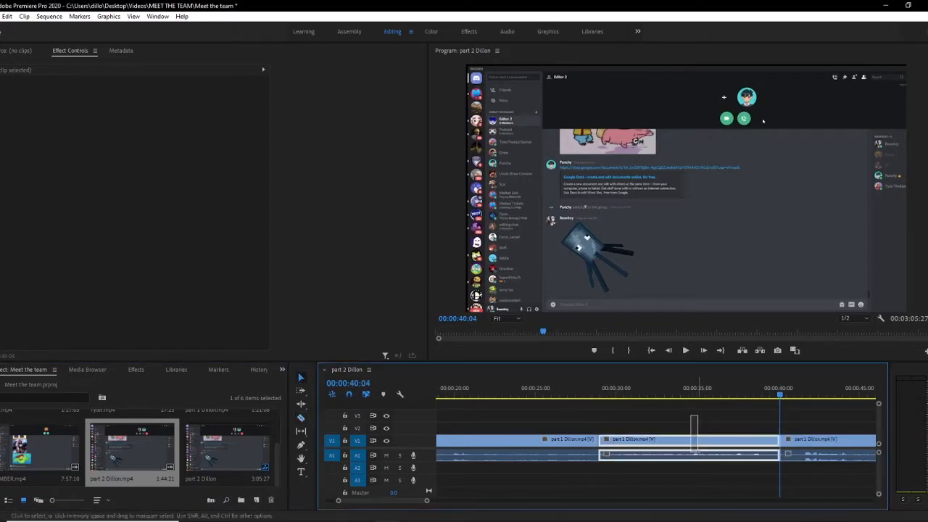
key("Delete")
left_click(645, 442)
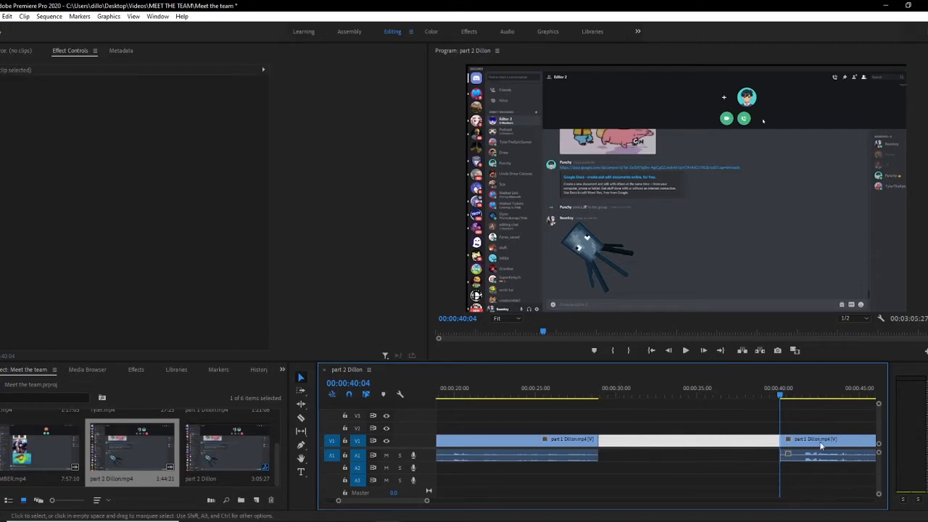
key("Delete")
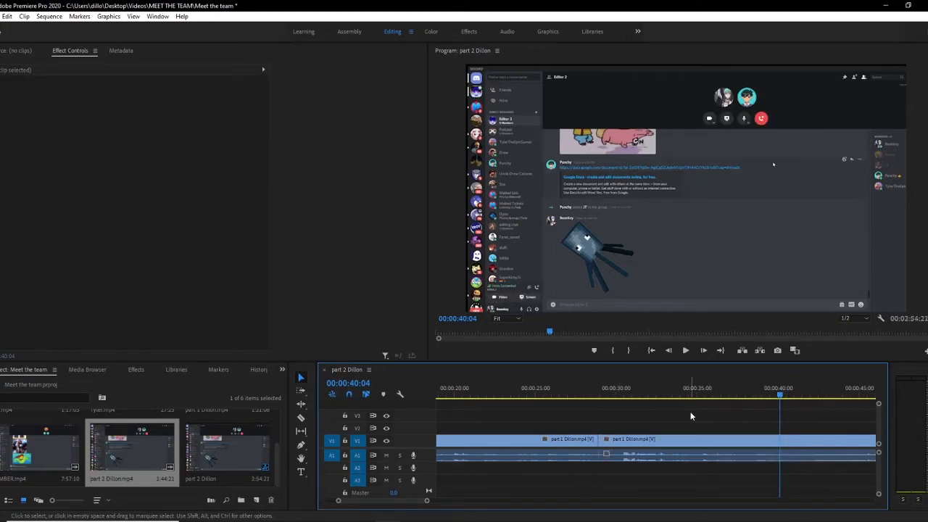
Step: Select all clips in the part 2 Dillon sequence and delete them
left_click_drag(563, 395, 592, 395)
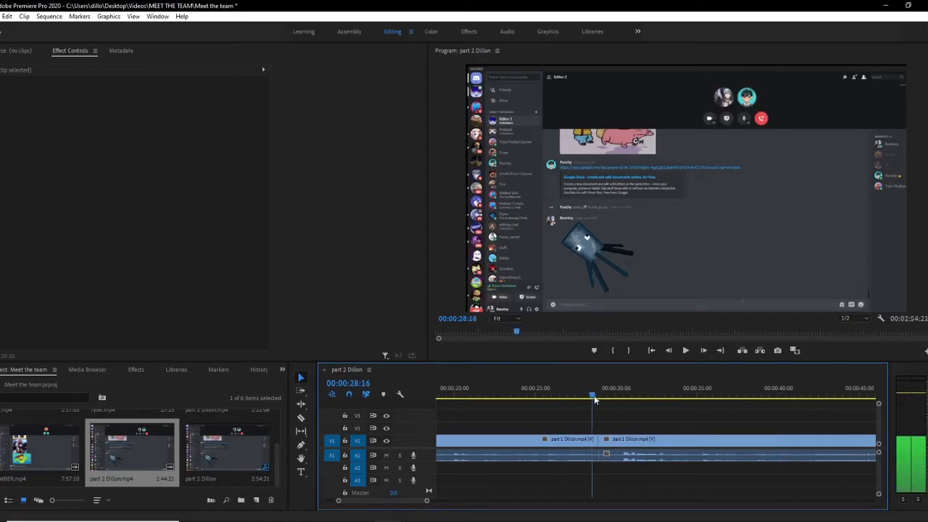
left_click_drag(427, 500, 503, 508)
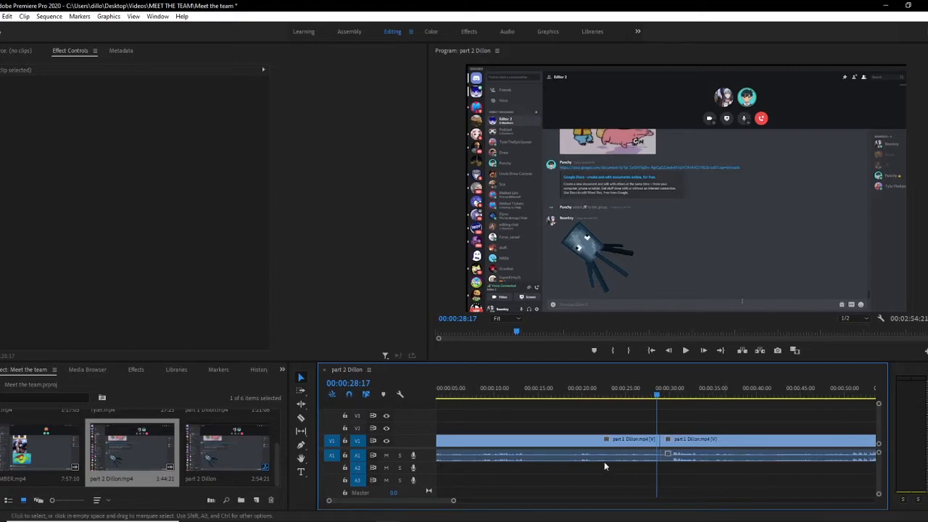
left_click_drag(653, 470, 857, 395)
key("Delete")
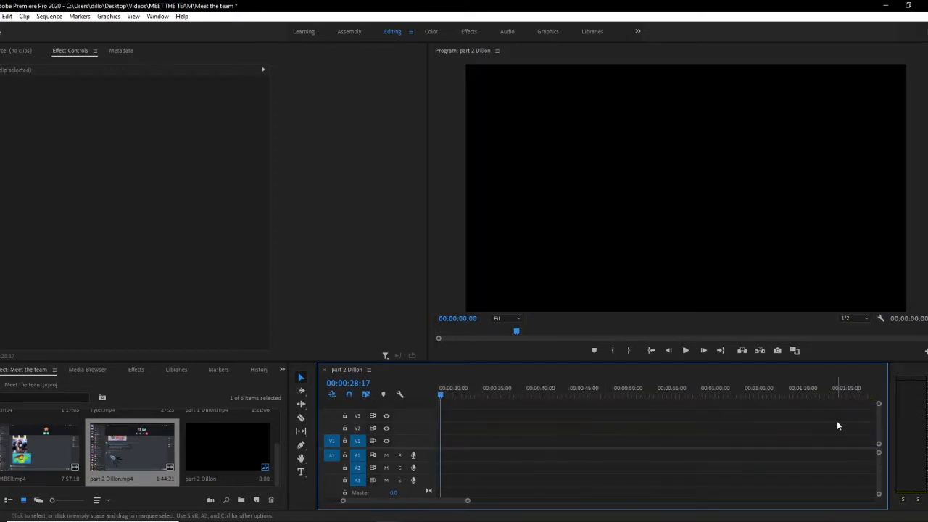
left_click(1, 38)
left_click(218, 423)
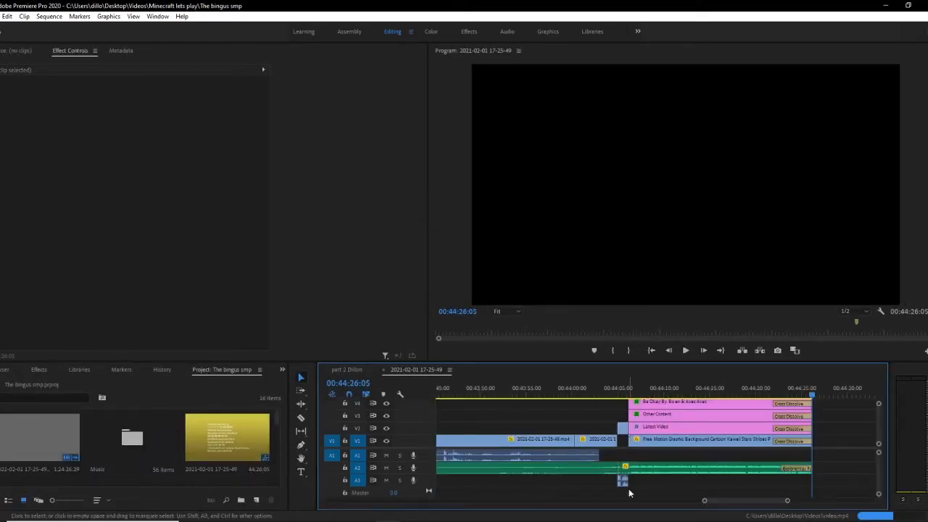
left_click_drag(709, 501, 513, 512)
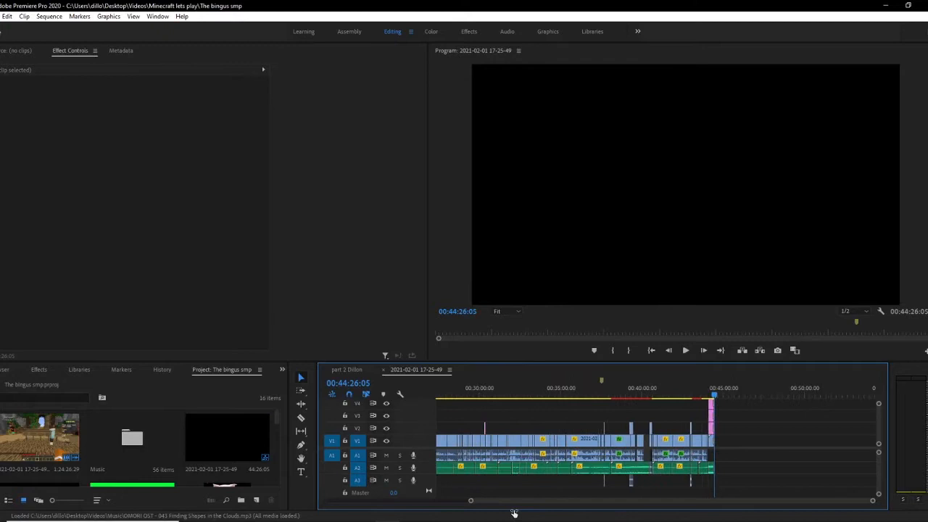
Step: Play back the gameplay sequence from around 00:29:11
left_click(467, 392)
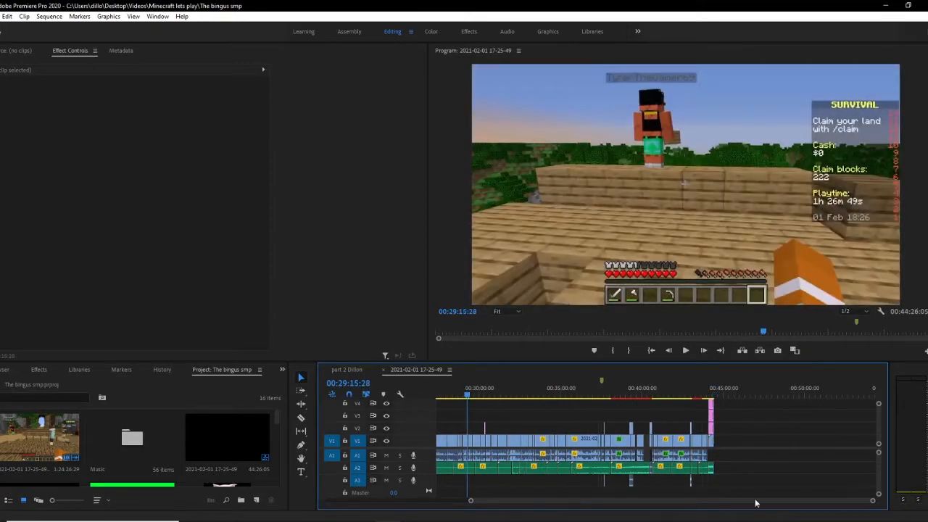
left_click_drag(873, 503, 700, 507)
left_click(587, 393)
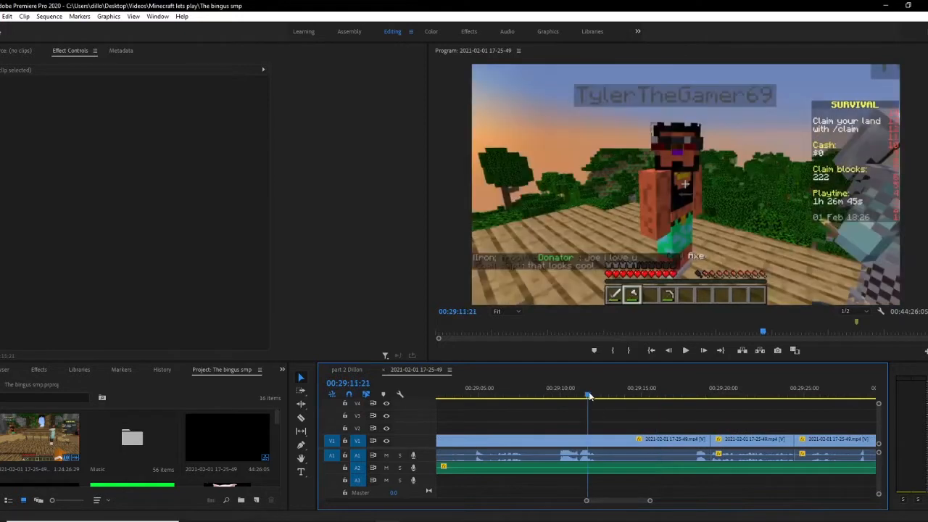
left_click(685, 351)
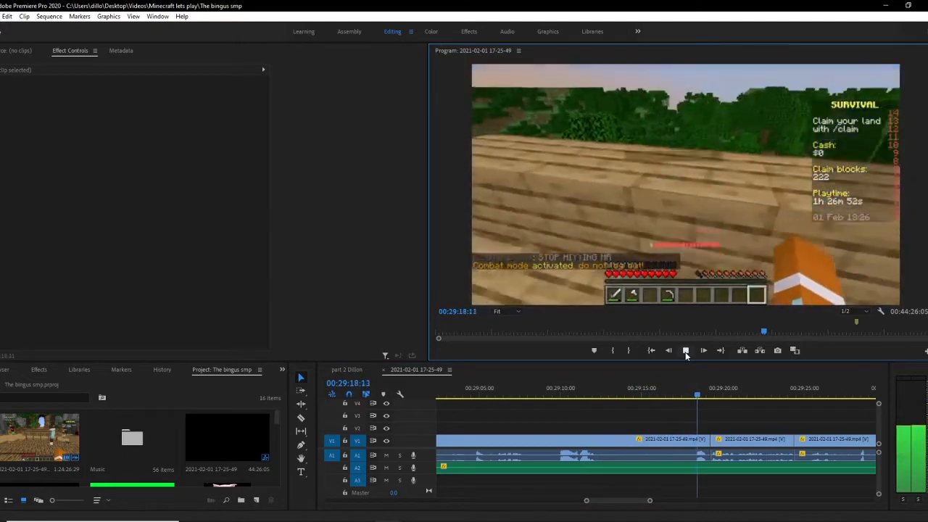
left_click(685, 350)
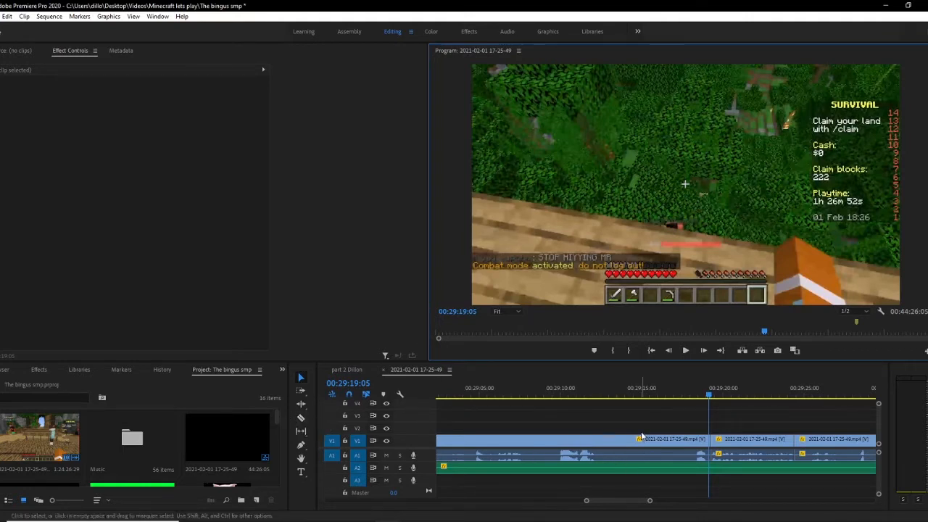
left_click_drag(774, 419, 746, 423)
key("ctrl+z")
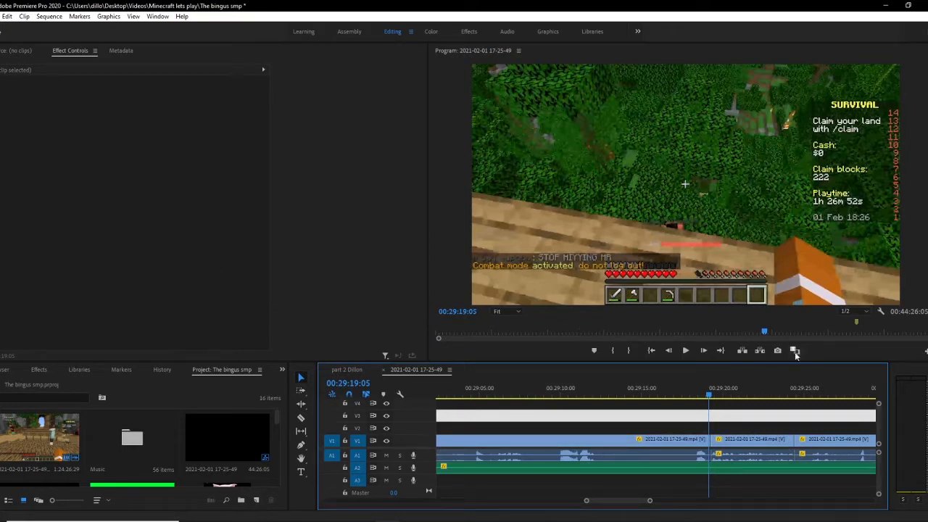
key("Delete")
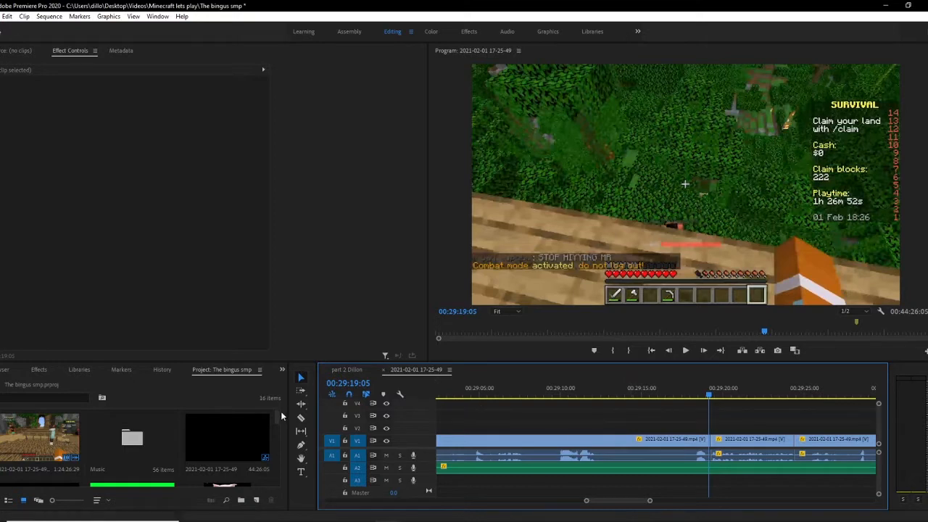
Step: Split the clip at two points around 00:29:12 and 00:29:18 and delete the segment between them
left_click(299, 419)
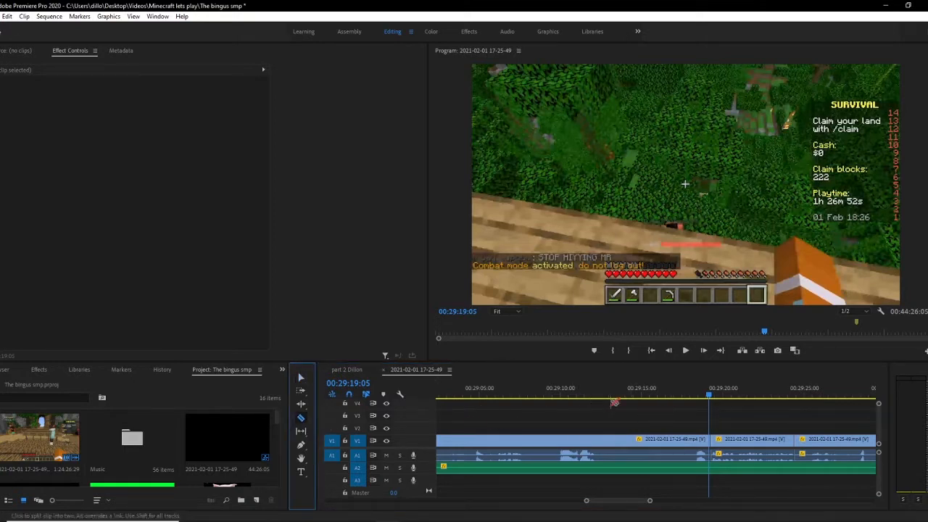
left_click(600, 440)
left_click(683, 440)
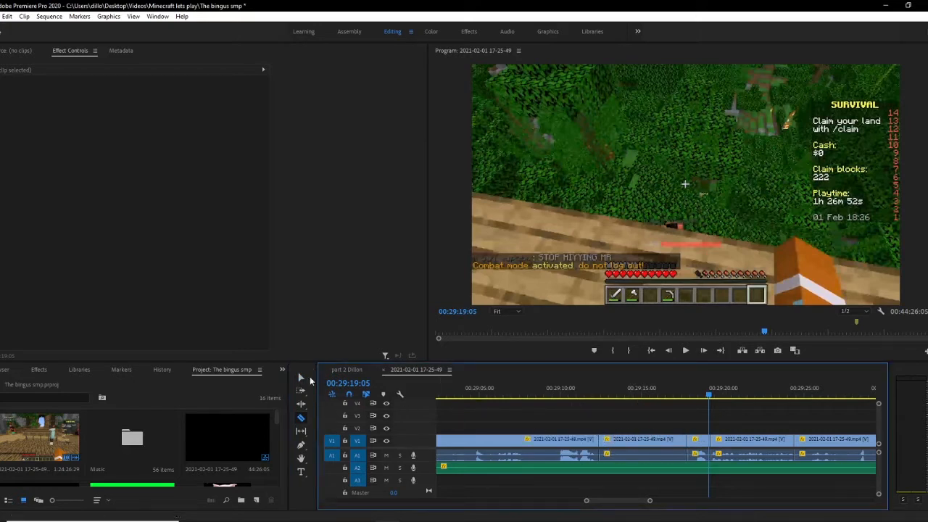
key("v")
left_click(624, 440)
key("Delete")
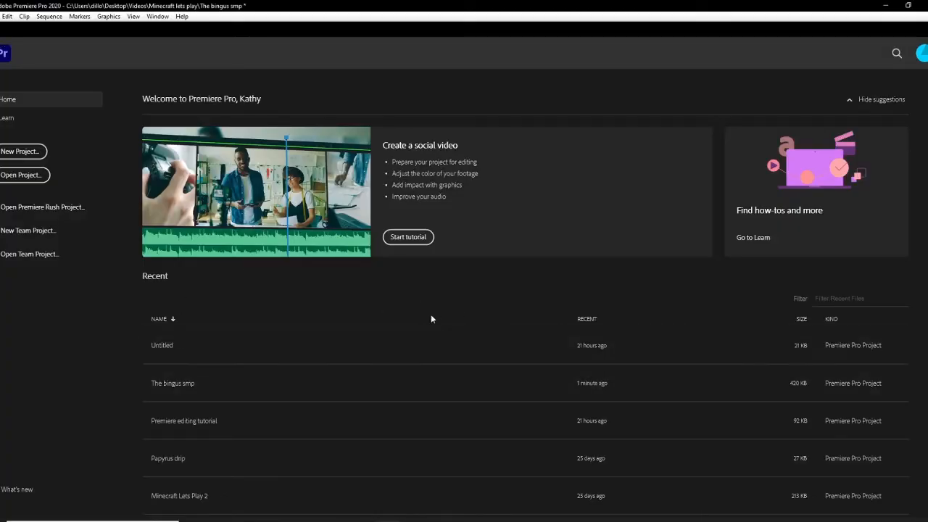
Step: Reopen The bingus smp project from the recent projects list
scroll(334, 424, "down", 3)
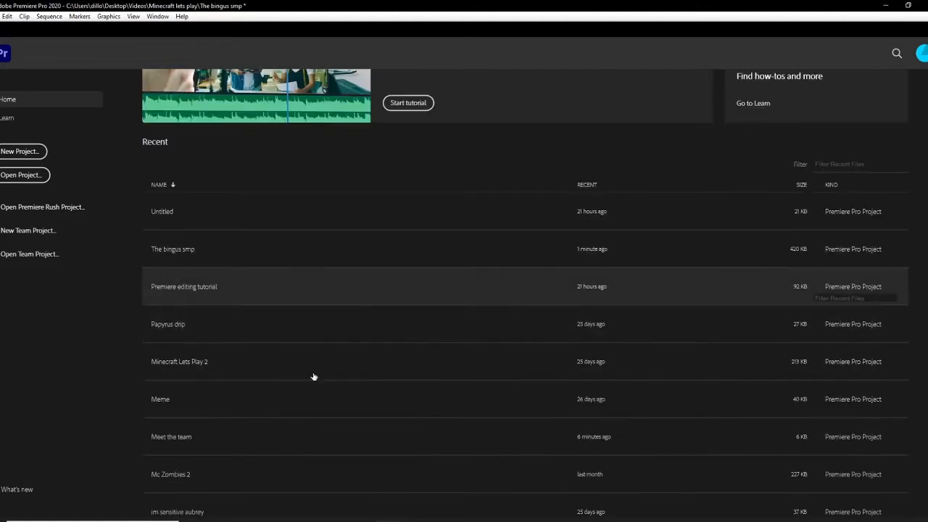
scroll(313, 377, "up", 3)
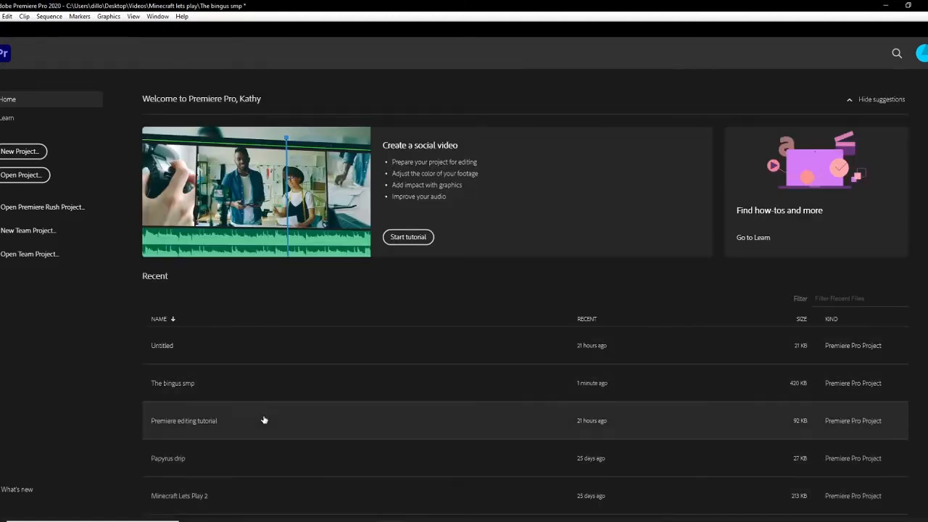
left_click(259, 384)
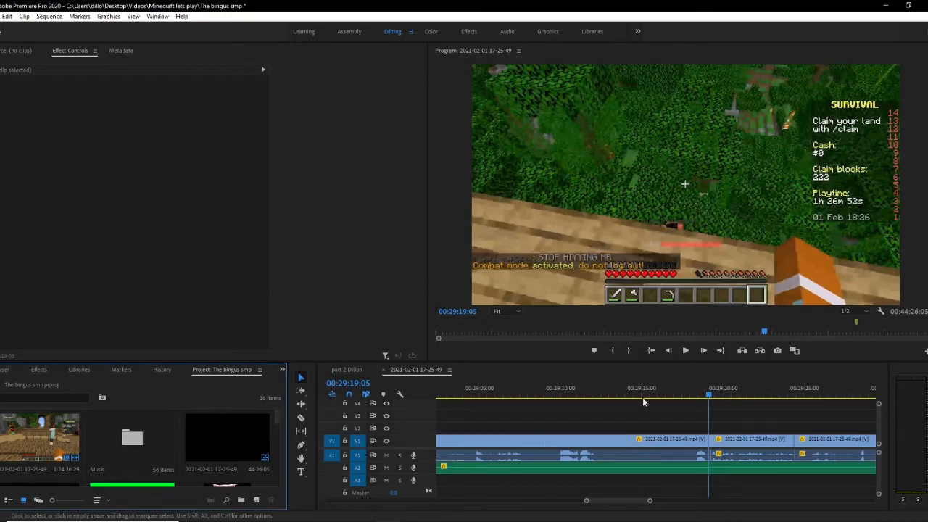
Step: Split the clip at about 00:29:12 and 00:29:18 and delete the segment between the cuts
left_click_drag(634, 396, 599, 395)
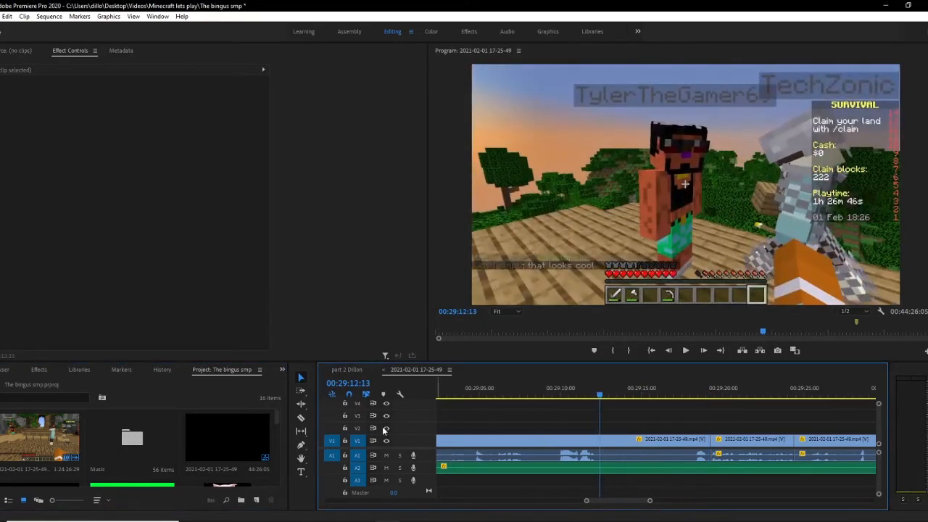
left_click(302, 419)
left_click(602, 444)
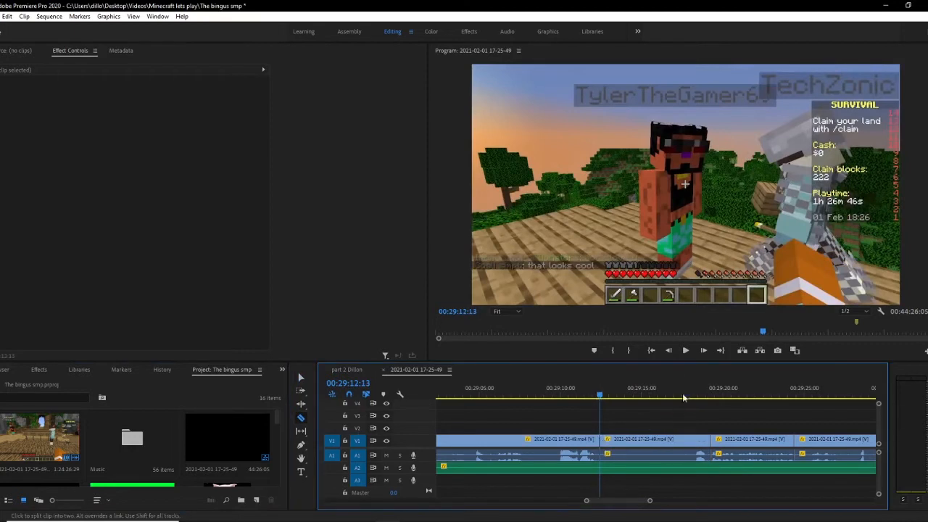
left_click_drag(681, 395, 692, 395)
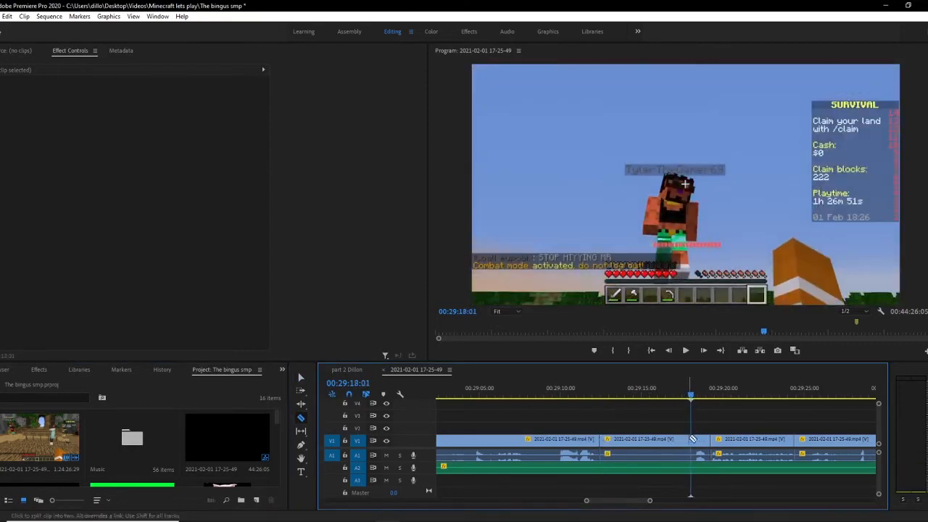
left_click(690, 439)
left_click(300, 377)
left_click(652, 448)
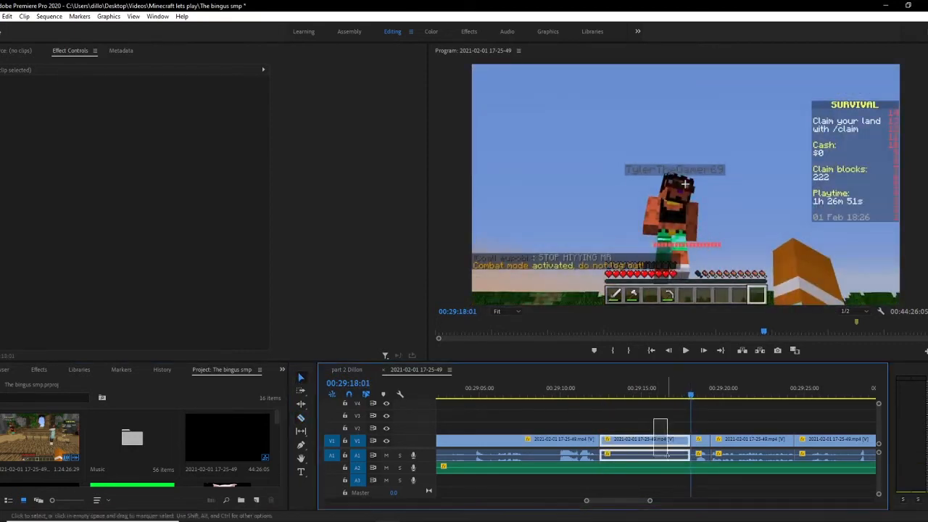
key("Delete")
Step: Close the gap by moving the following clips left against the earlier clip
left_click_drag(649, 500, 628, 502)
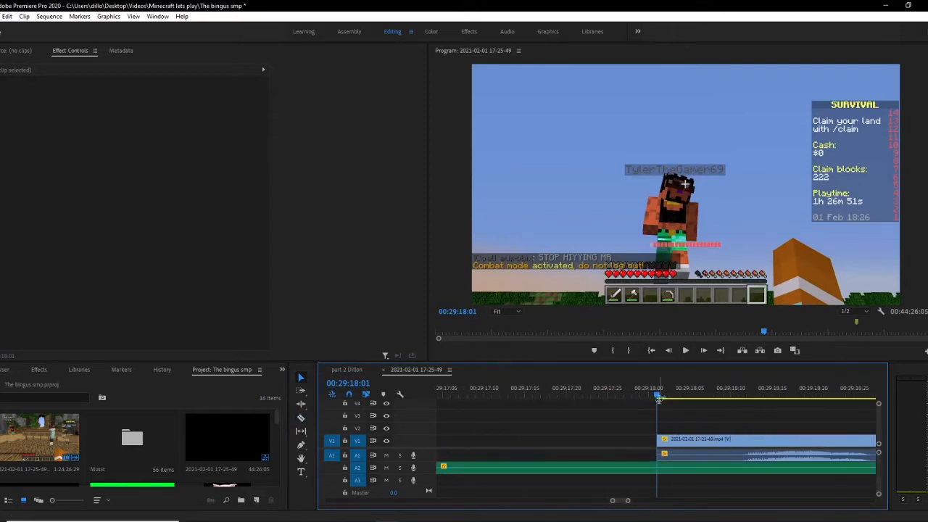
mouse_move(658, 397)
left_mouse_down()
mouse_move(737, 402)
mouse_move(636, 397)
mouse_move(649, 397)
left_mouse_up()
key("minus")
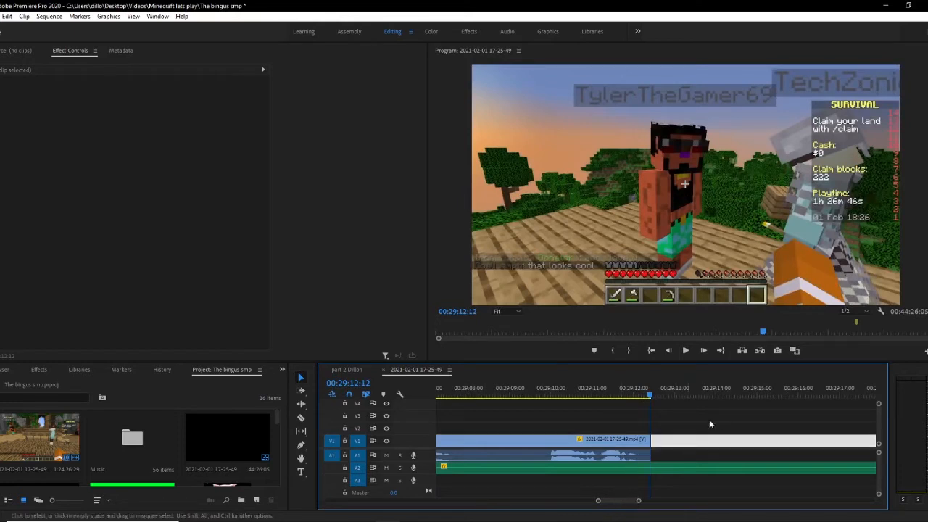
left_click(710, 420)
left_click_drag(638, 500, 694, 501)
mouse_move(667, 427)
left_mouse_down()
mouse_move(677, 444)
mouse_move(669, 443)
left_mouse_up()
left_click_drag(692, 502, 640, 500)
left_click_drag(698, 441, 652, 440)
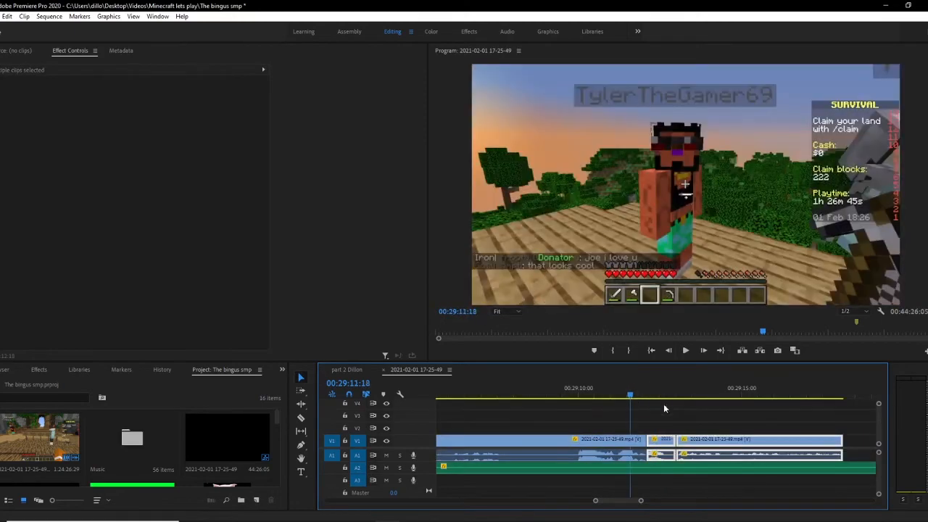
Step: Play back the sequence across the edited section around 00:29:12
left_click(664, 404)
key("space")
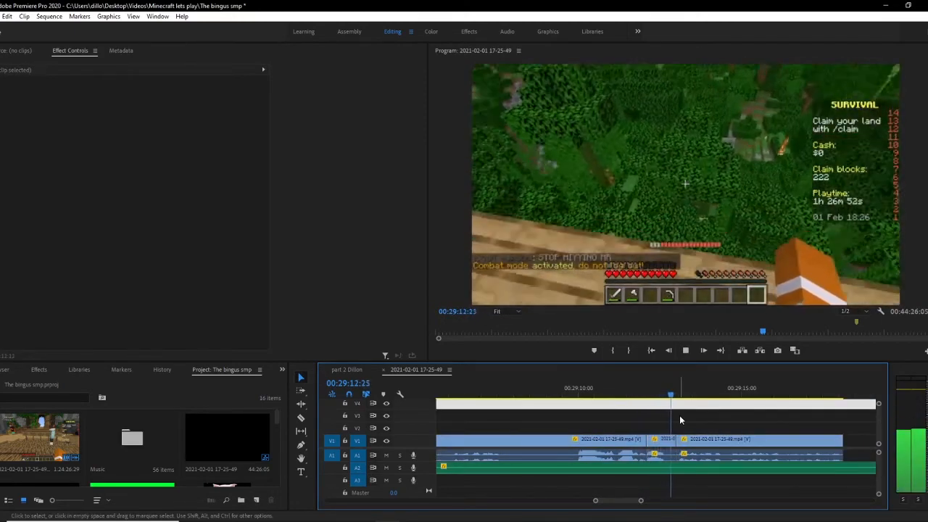
left_click(642, 403)
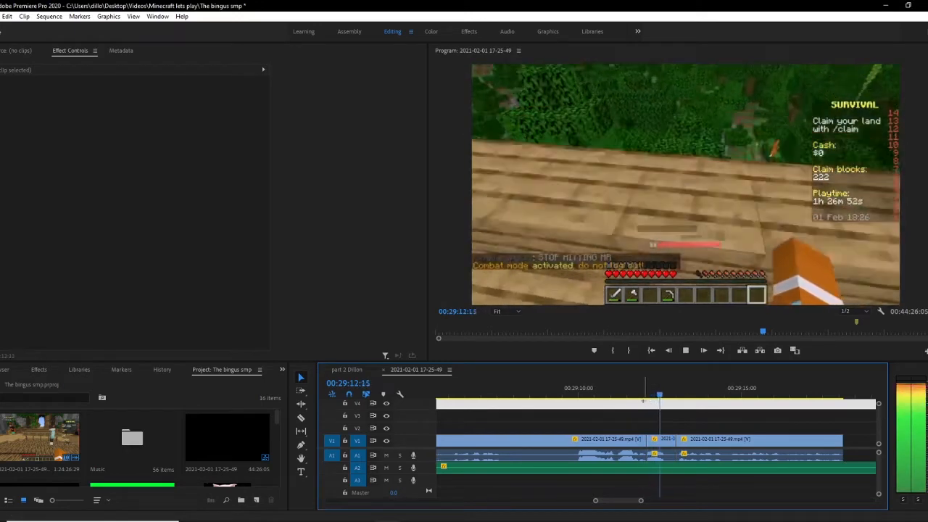
left_click(637, 397)
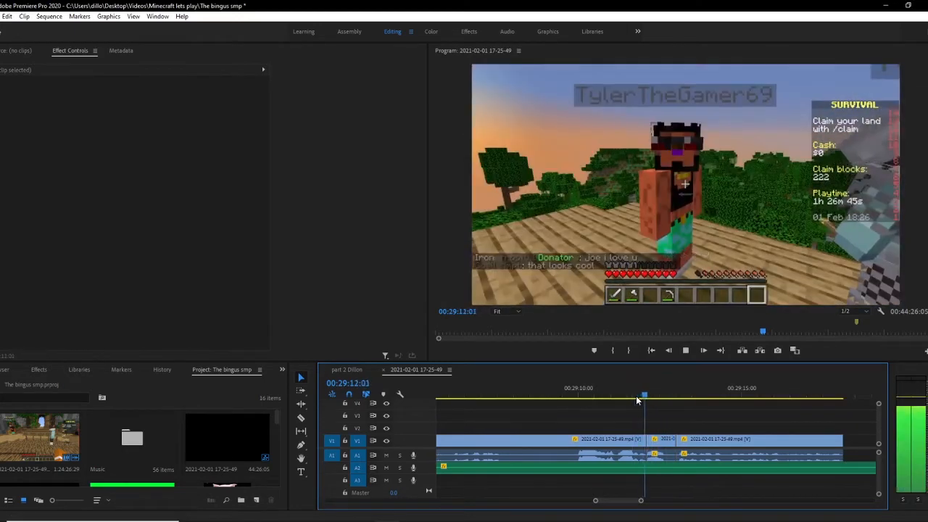
key("space")
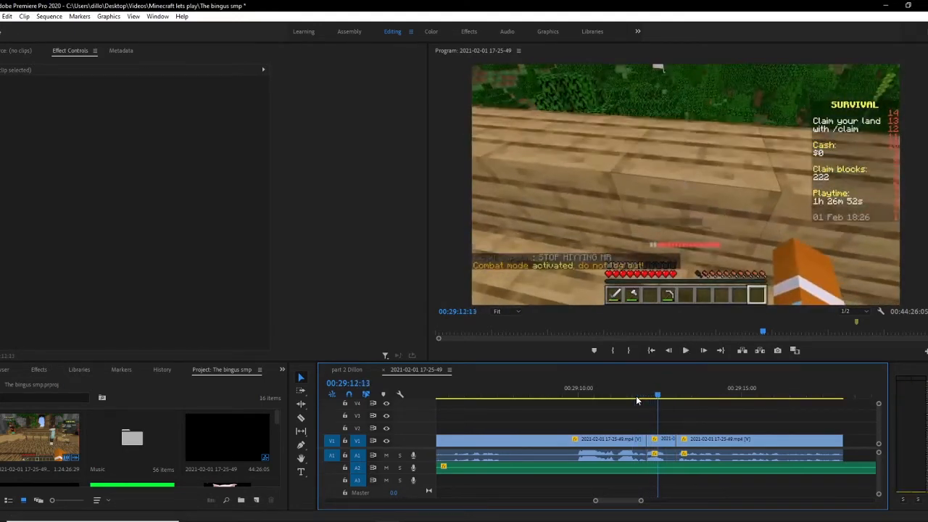
Step: Undo the last three edits
key("ctrl+z")
key("ctrl+z")
key("ctrl+z")
key("ctrl+z")
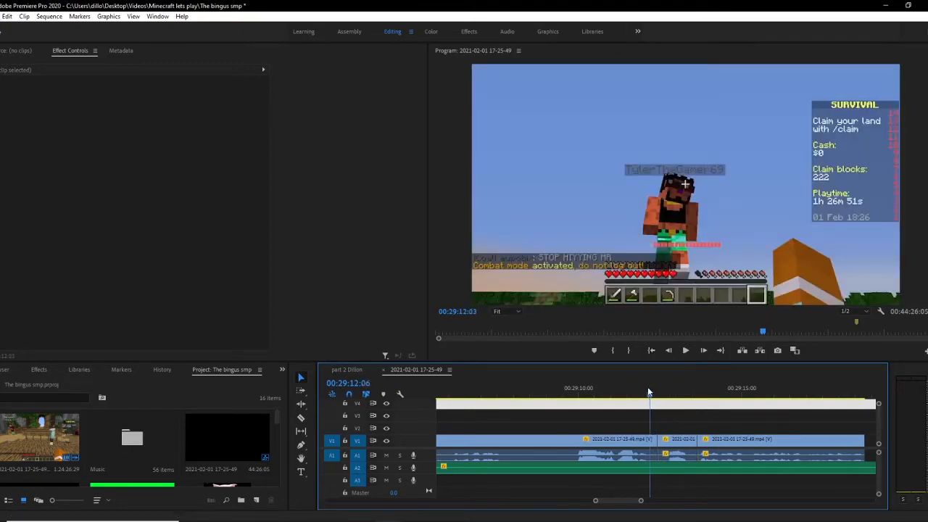
Step: Play back the sequence from around 00:29:11
left_click(638, 389)
key("space")
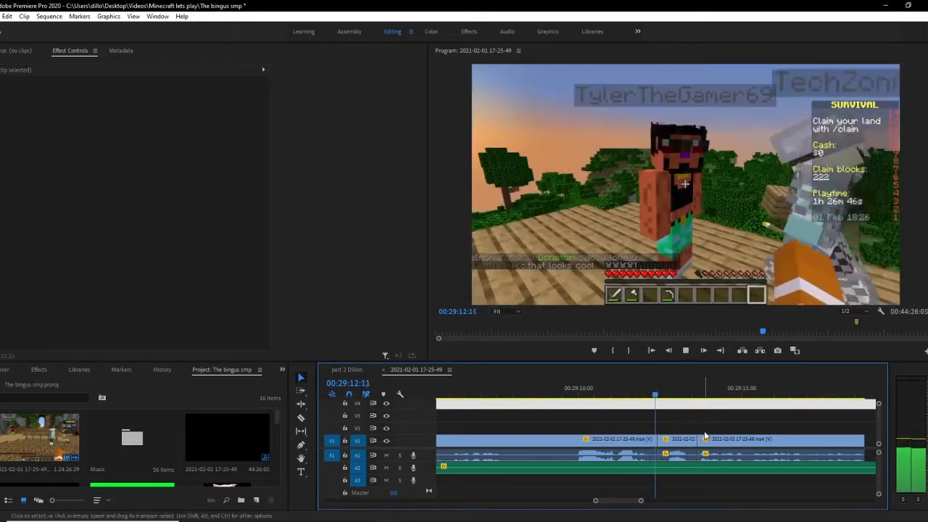
key("space")
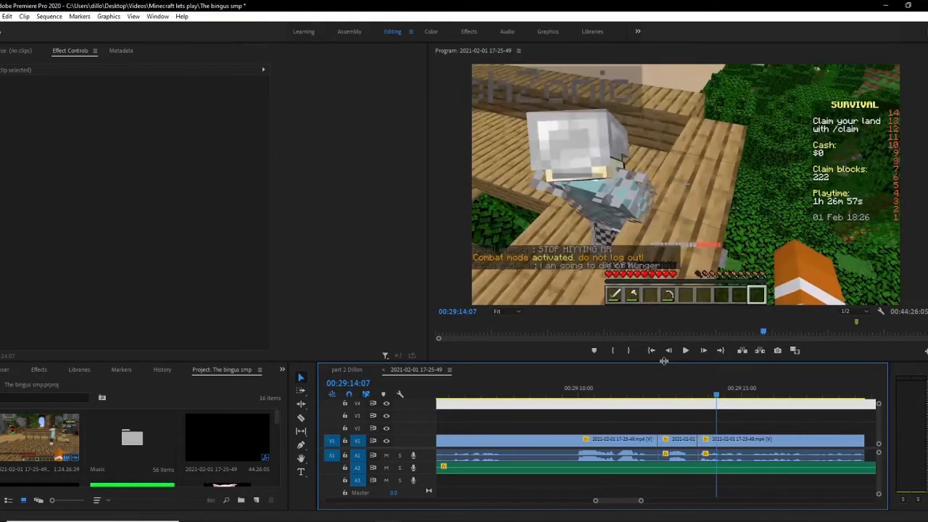
Step: Split the clip at about 00:29:12:20 and delete the segment up to the next cut
left_click_drag(641, 500, 659, 506)
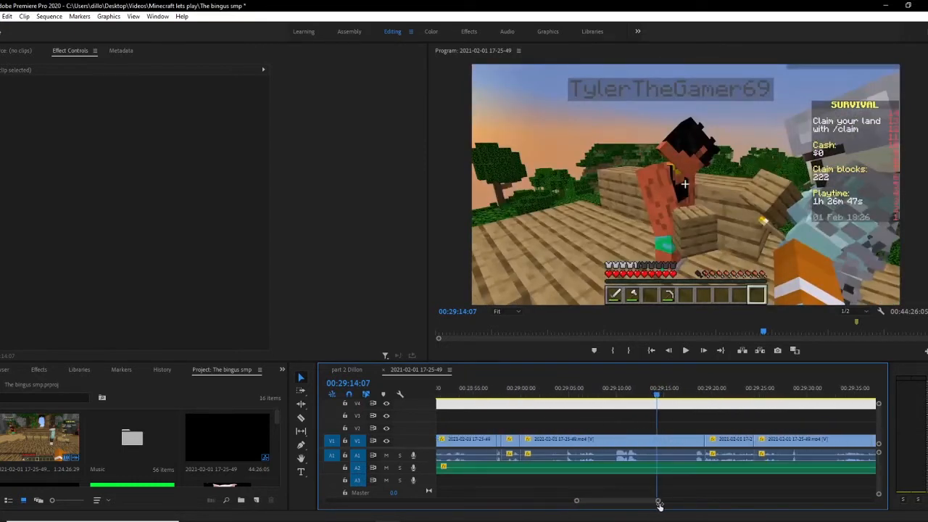
left_click(642, 392)
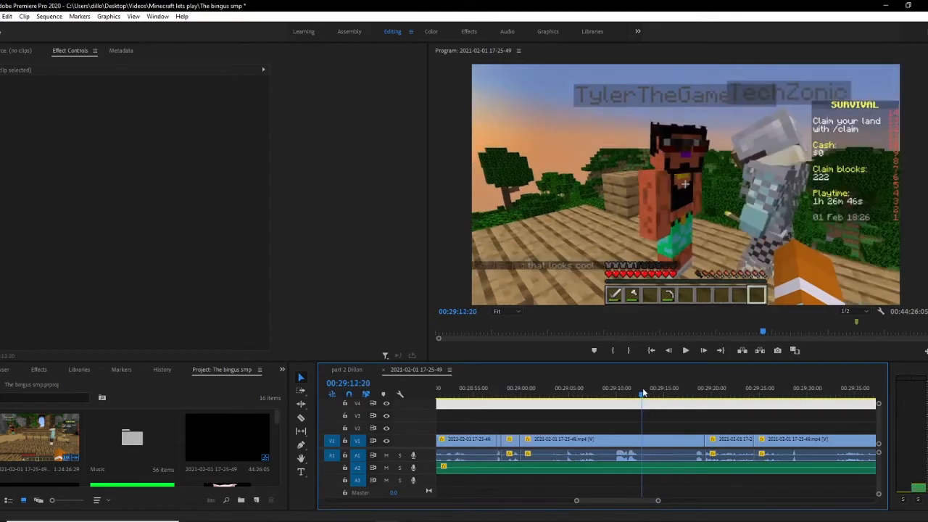
key("c")
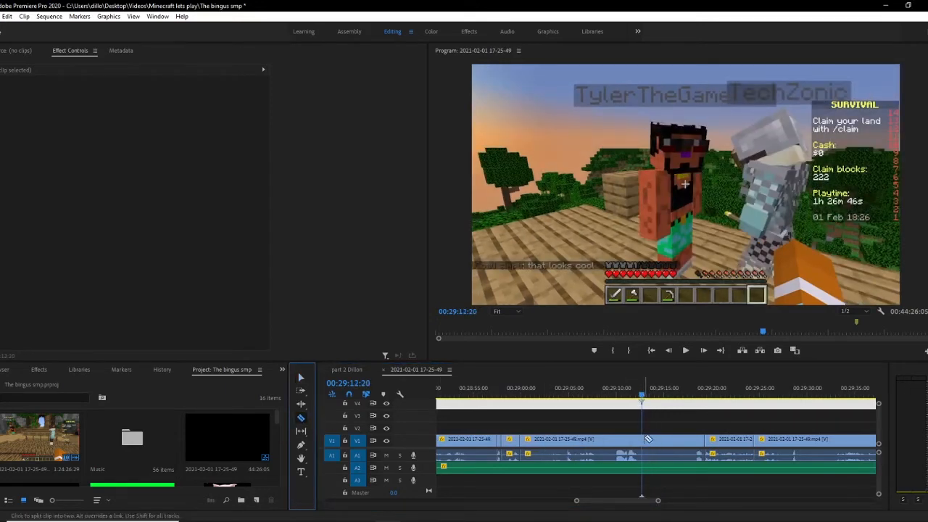
left_click(644, 439)
key("ctrl+z")
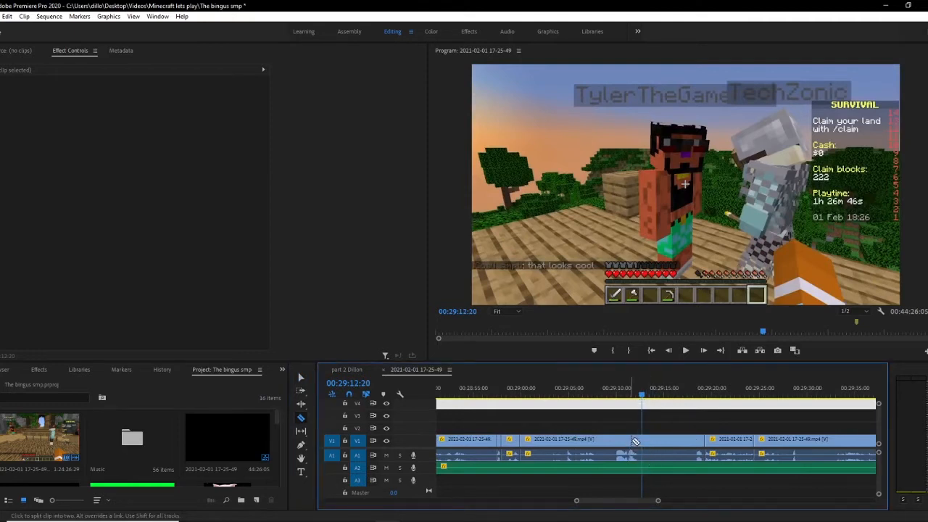
left_click(640, 440)
key("v")
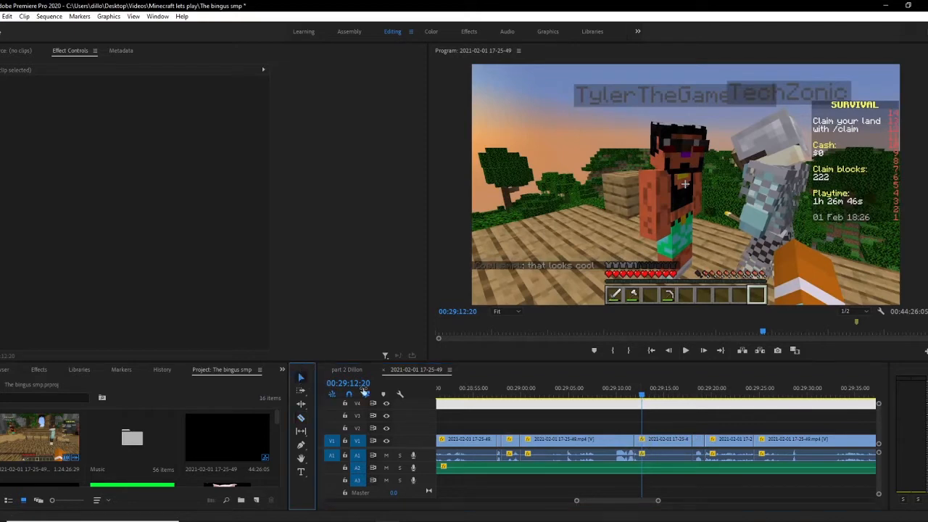
left_click(659, 440)
key("Delete")
Step: Play back the sequence around the deleted section
left_click(632, 395)
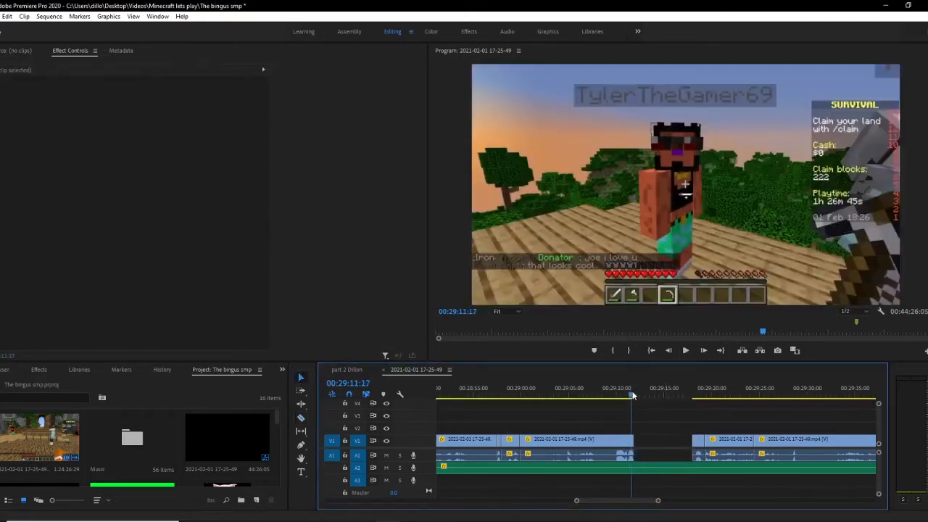
key("space")
key("space")
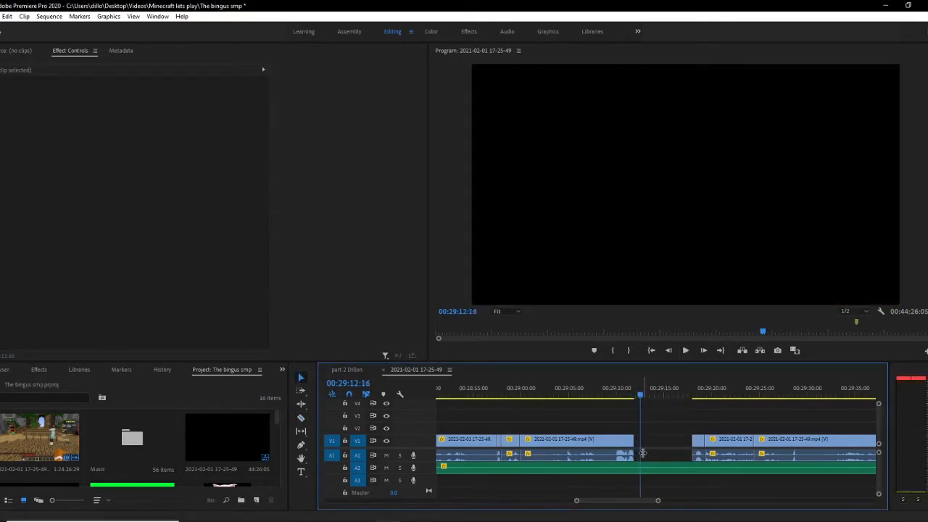
Step: Extend the earlier clip's end to about 00:29:12:10 and play it back
left_click_drag(658, 501, 626, 500)
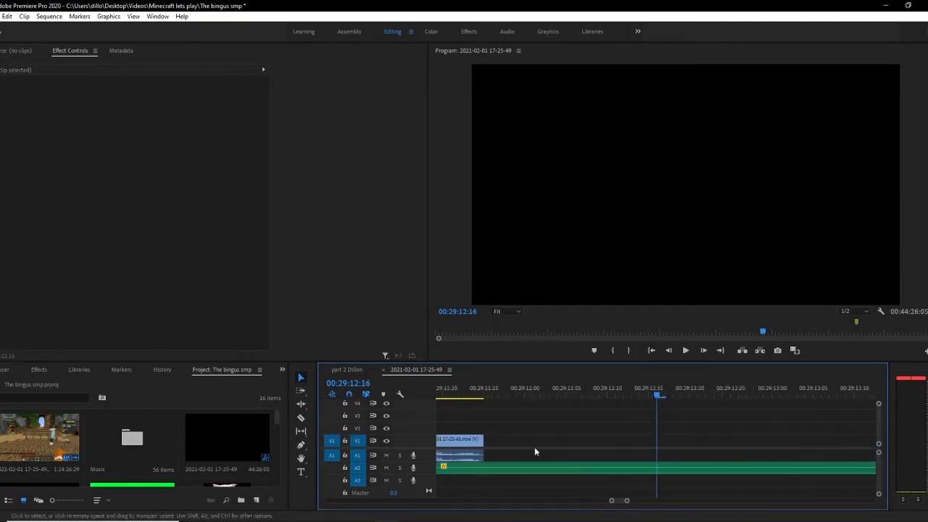
left_click_drag(482, 440, 593, 443)
left_click(487, 394)
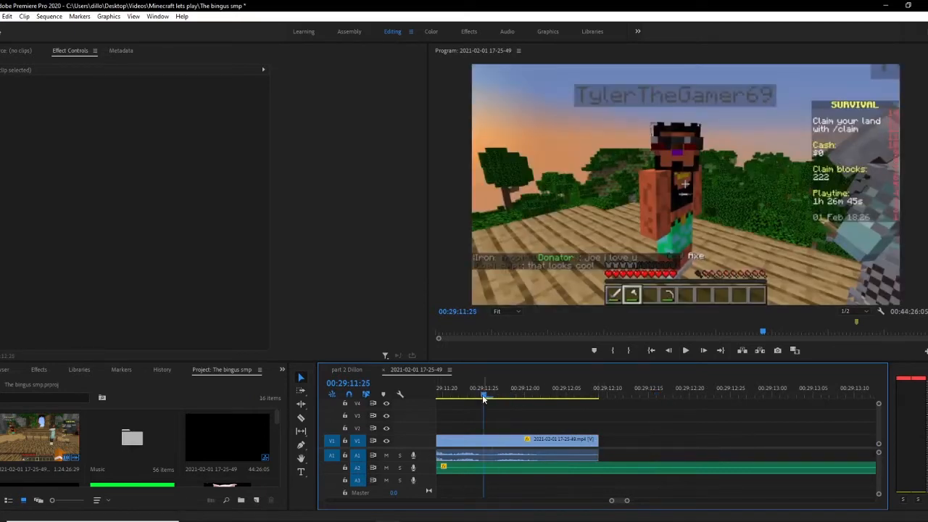
key("space")
key("space")
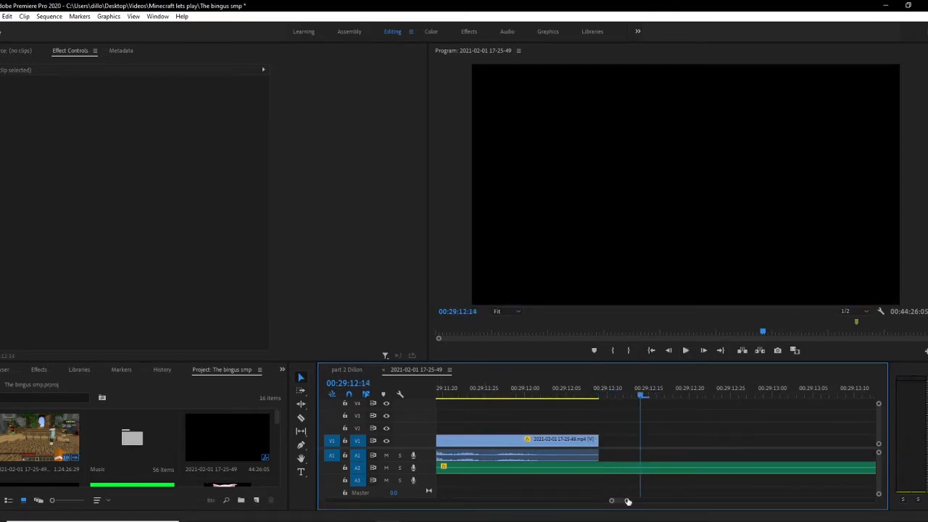
Step: Trim the earlier clip's end back to about 00:29:10
left_click_drag(628, 501, 653, 500)
left_click_drag(650, 440, 620, 440)
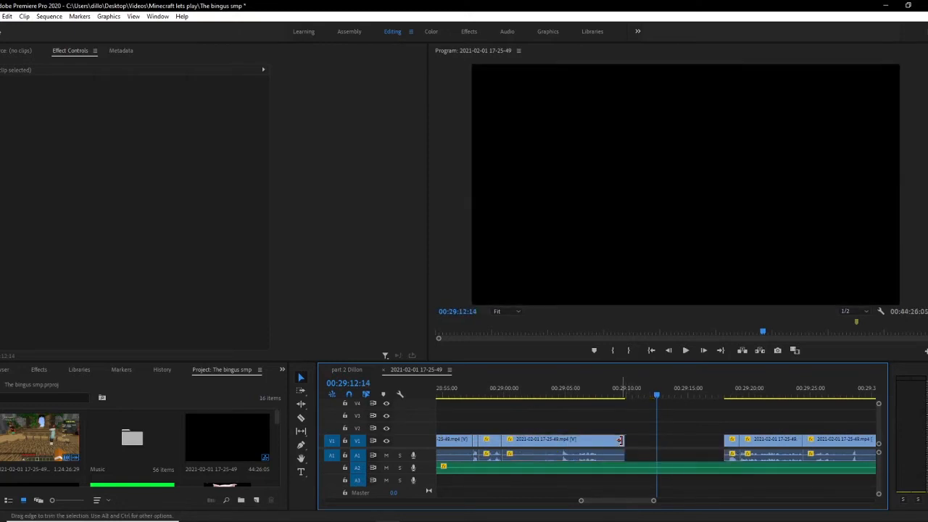
left_click_drag(657, 395, 639, 398)
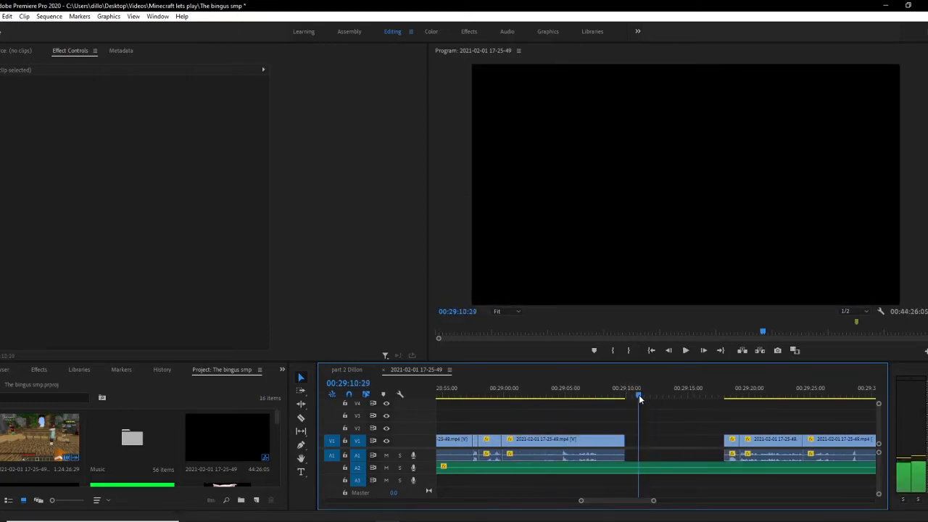
left_click_drag(500, 440, 597, 440)
mouse_move(595, 389)
left_mouse_down()
mouse_move(572, 389)
mouse_move(600, 393)
left_mouse_up()
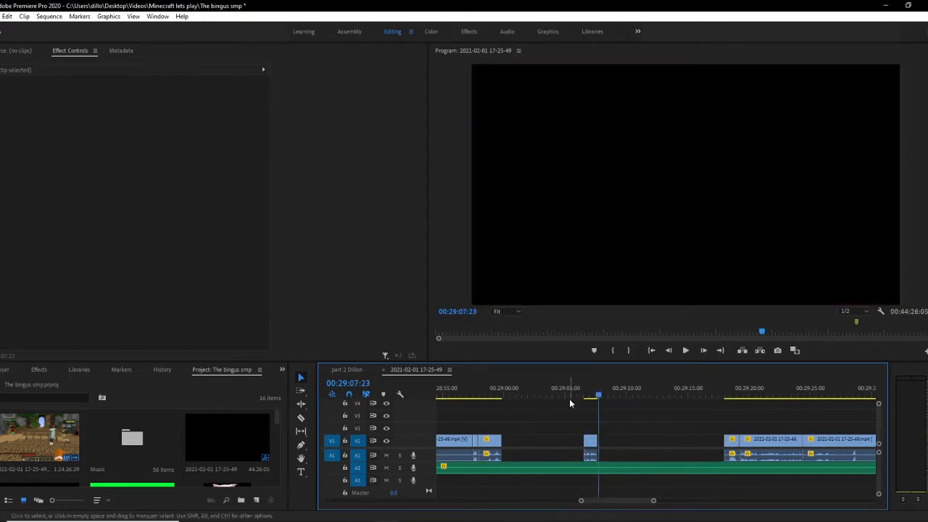
key("ctrl+z")
key("ctrl+z")
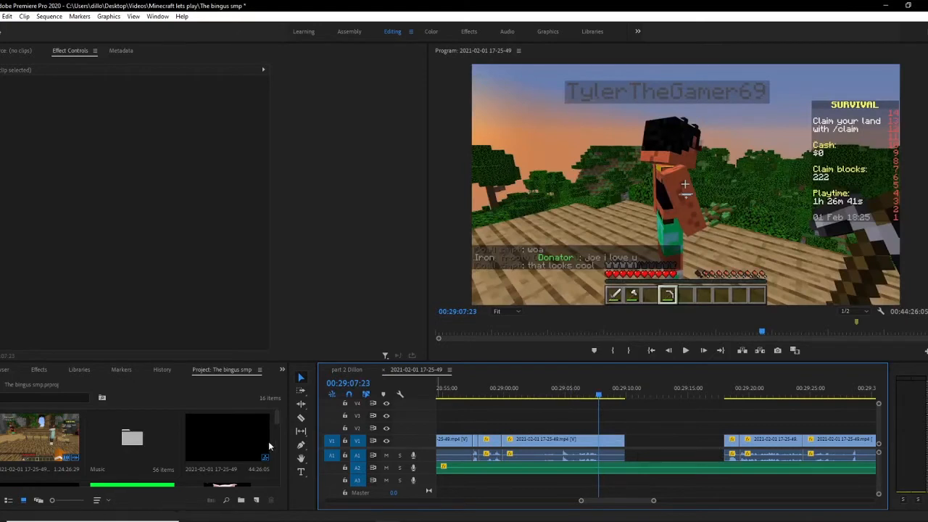
Step: Cut the V1 clip at two points around 00:29:07 with the Razor tool and delete the segments on either side
left_click(301, 418)
left_click(580, 440)
left_click(599, 440)
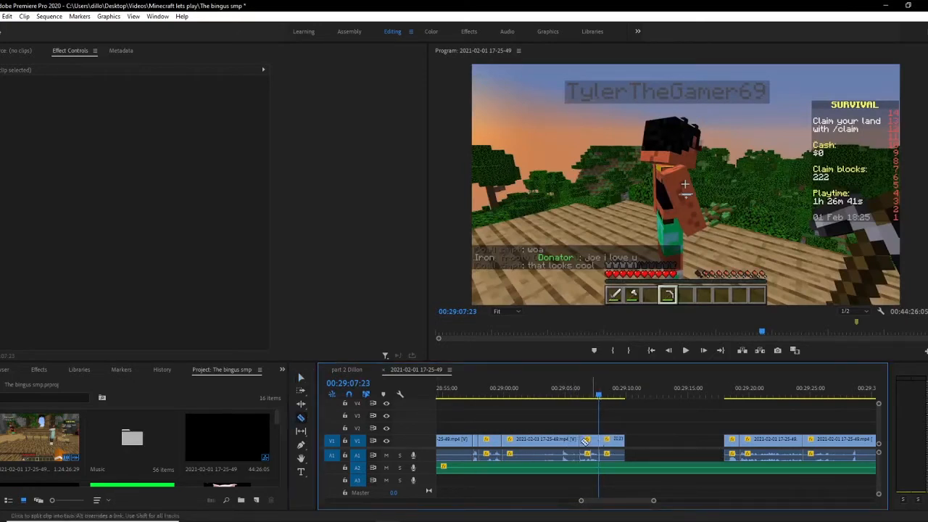
left_click(300, 377)
left_click(572, 451)
key("Delete")
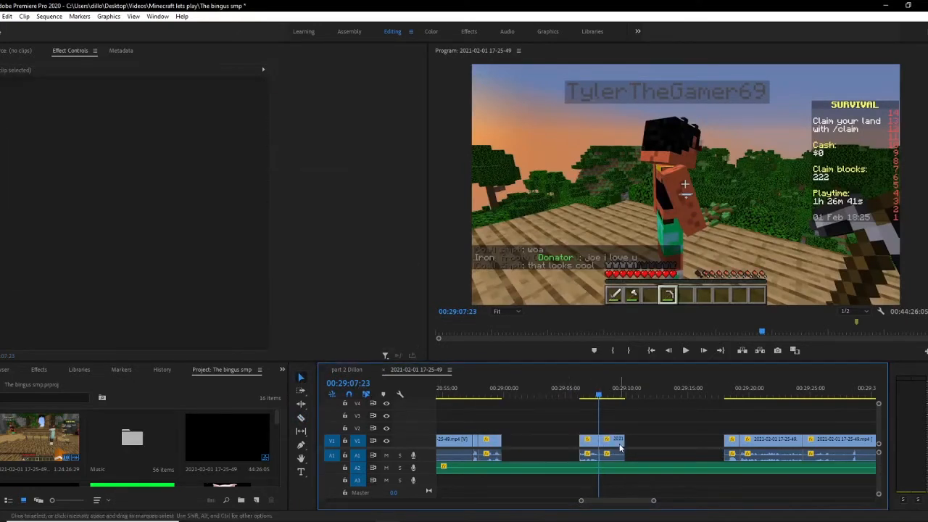
left_click(617, 448)
key("Delete")
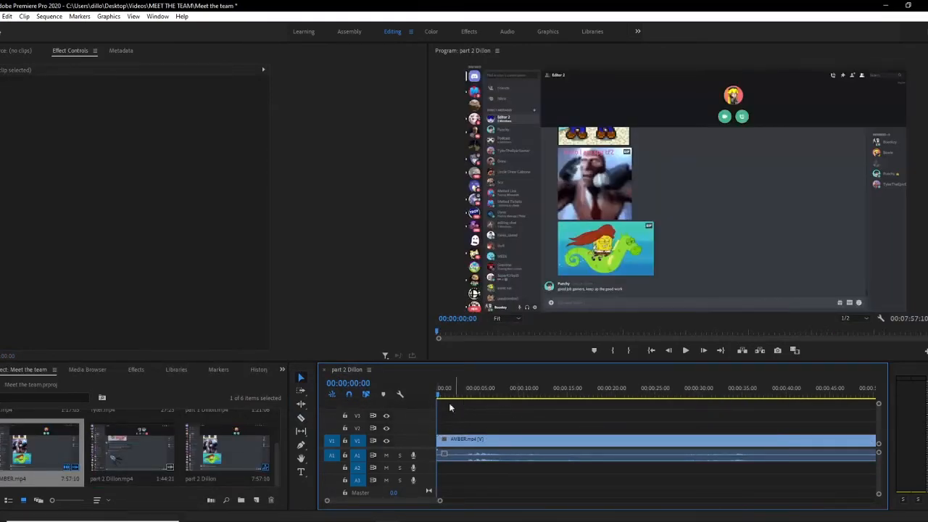
Step: Scrub the part 2 Dillon sequence's playhead to about 00:00:03
left_click_drag(439, 396, 459, 396)
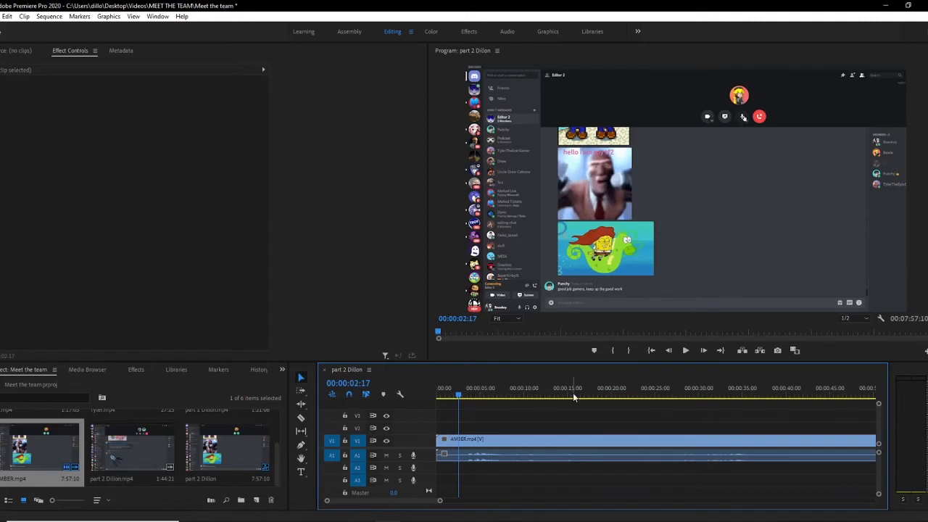
left_click_drag(458, 397, 465, 397)
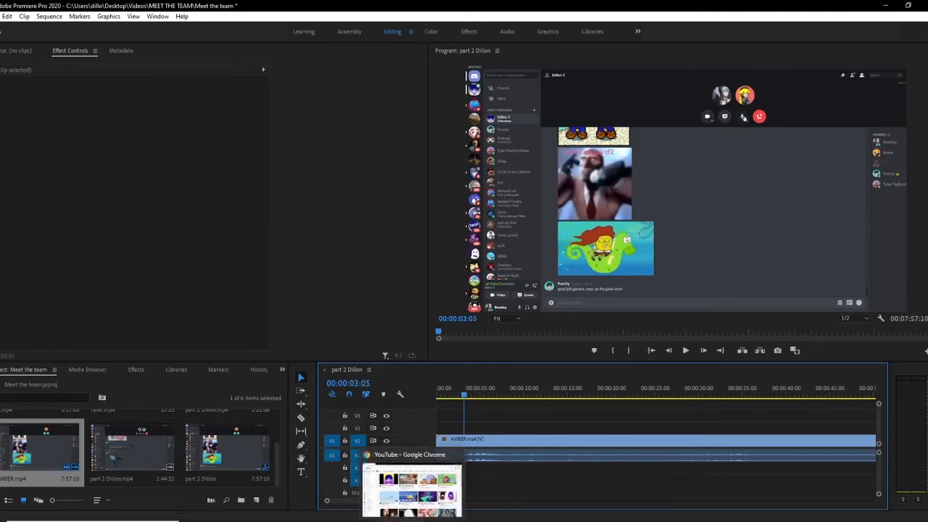
Step: Switch to YouTube in Chrome and search for fire effect videos filtered to Creative Commons
left_click(412, 521)
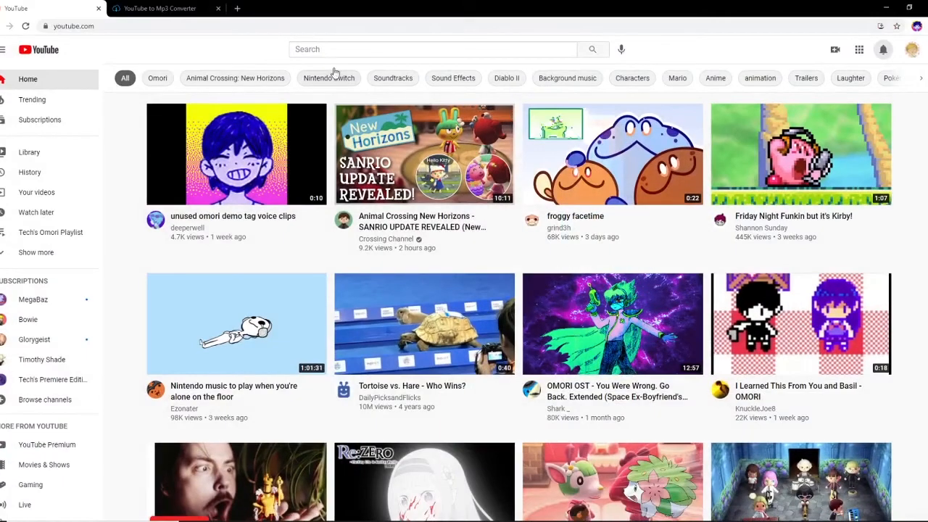
left_click(340, 50)
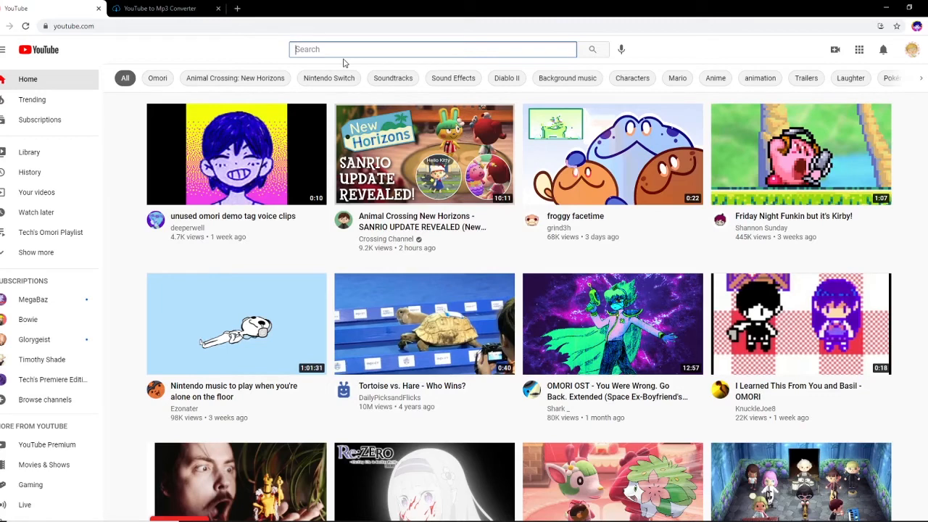
type("fire effect\\")
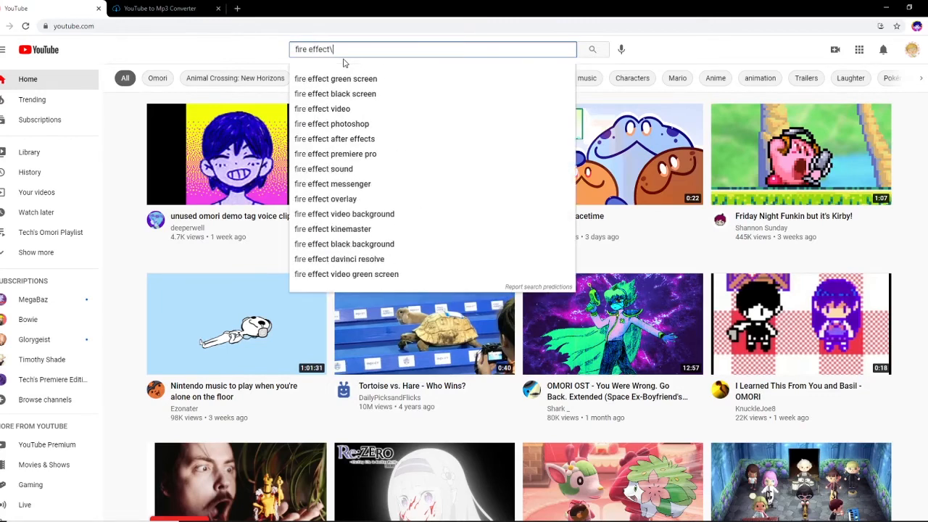
key("BackSpace")
key("Return")
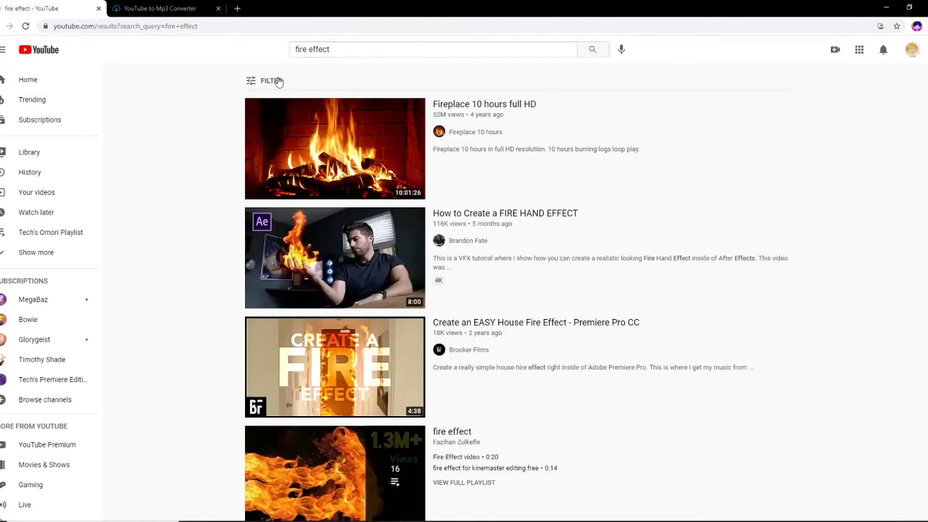
left_click(272, 80)
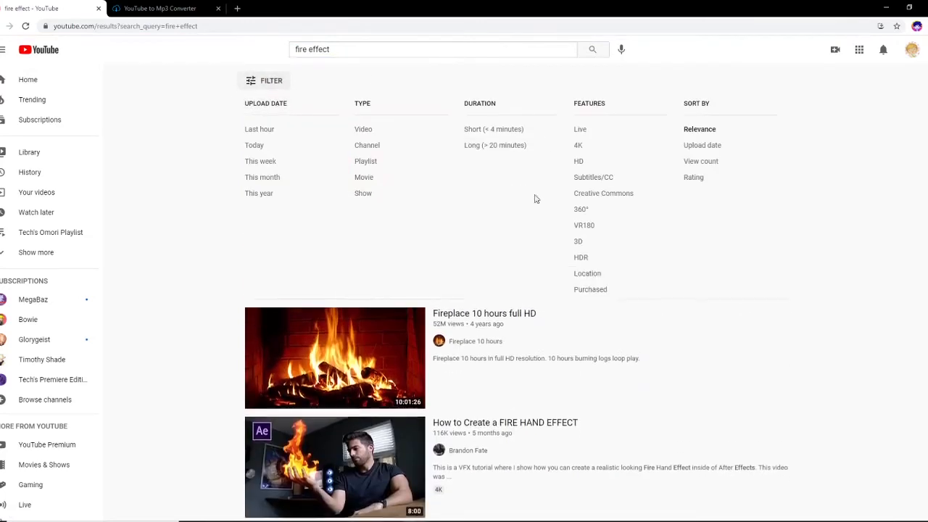
left_click(604, 192)
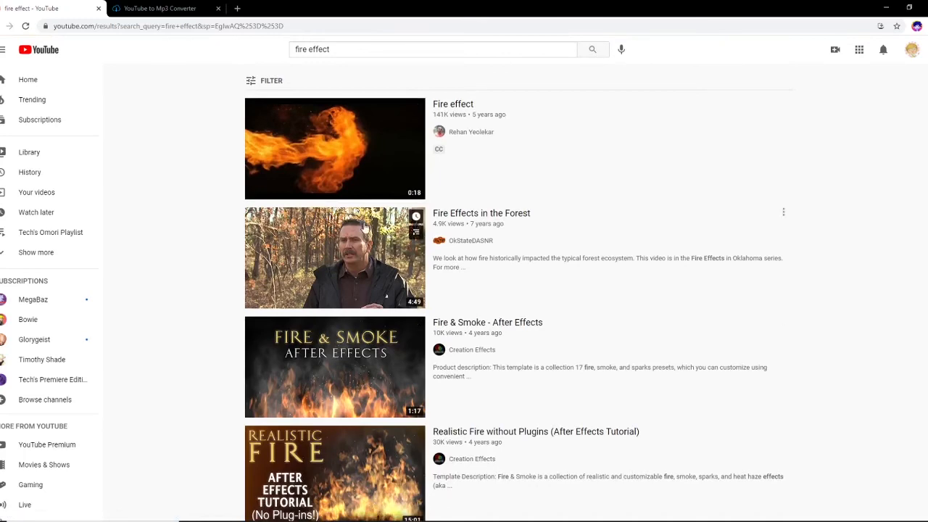
Step: Browse the Creative Commons fire effect results and preview the first video
scroll(397, 292, "down", 3)
scroll(397, 292, "down", 2)
scroll(397, 292, "up", 5)
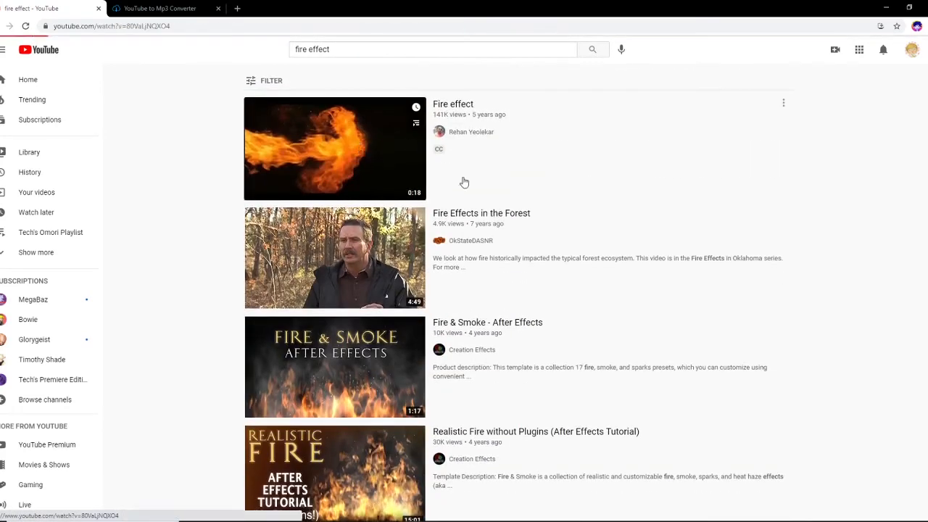
left_click(462, 180)
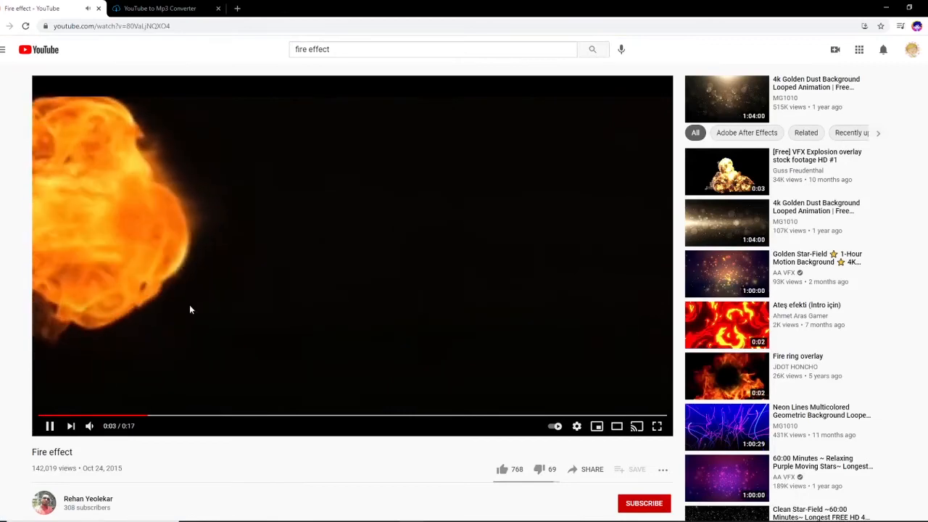
left_click(7, 27)
scroll(482, 342, "down", 7)
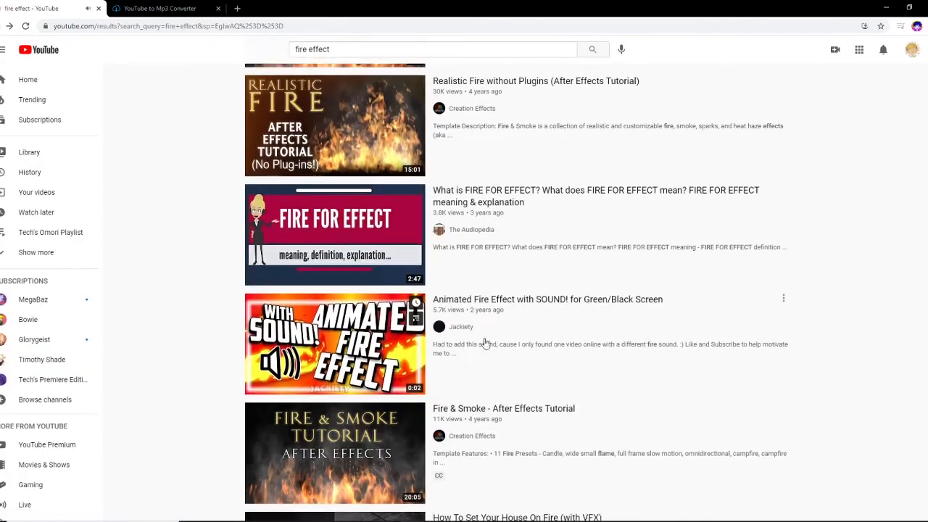
scroll(501, 362, "down", 4)
scroll(472, 345, "up", 4)
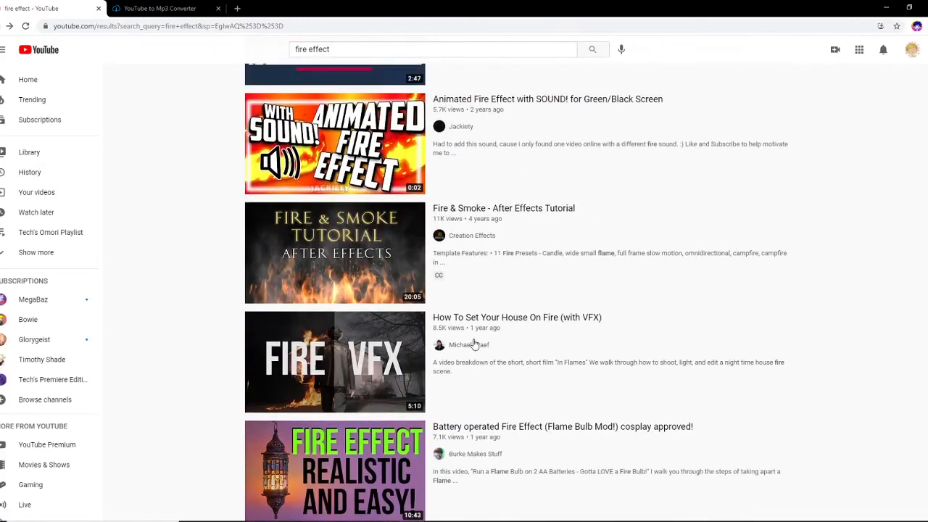
scroll(474, 344, "up", 10)
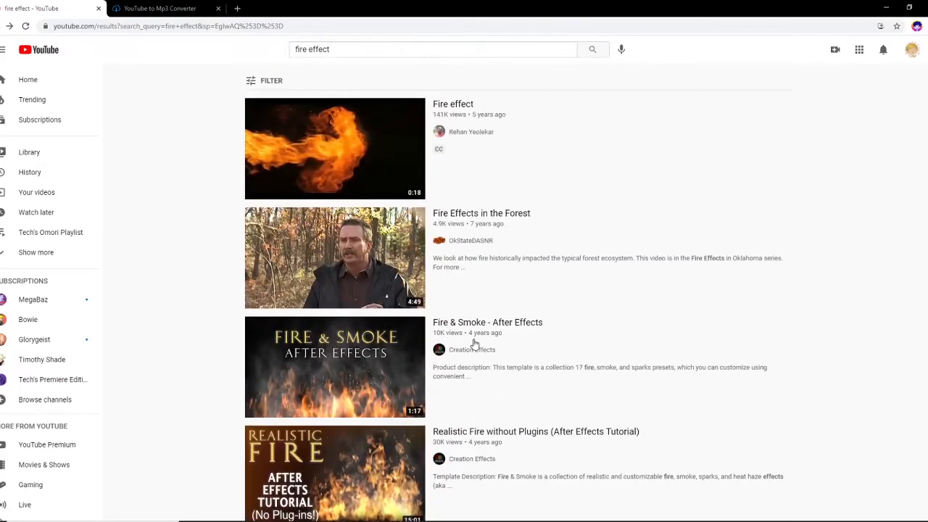
Step: Search YouTube for upbeat song and filter the results to Creative Commons
left_click(352, 48)
double_click(352, 49)
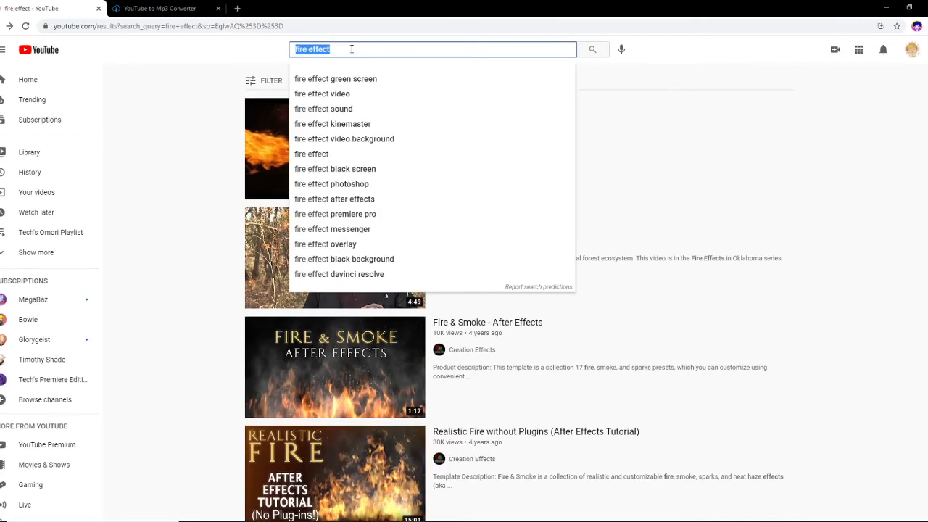
key("BackSpace")
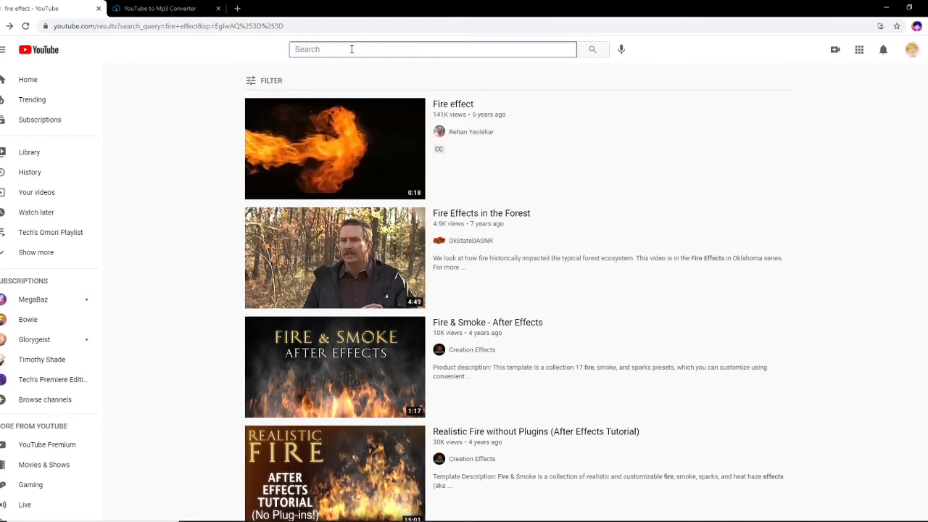
type("up")
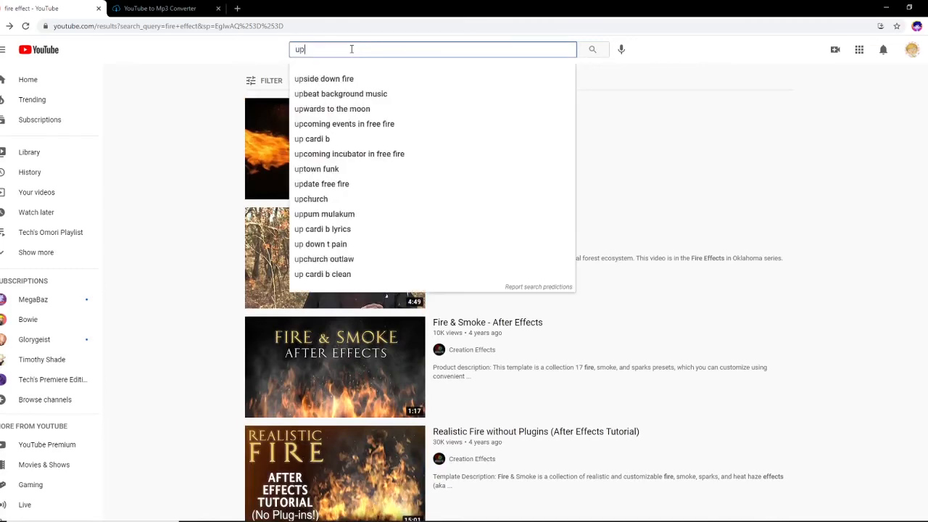
type("beat song")
key("Return")
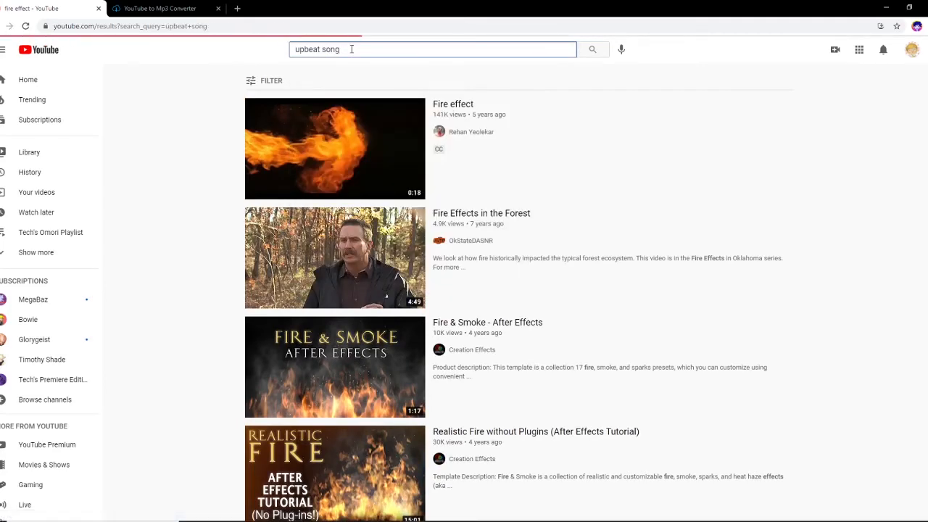
left_click(271, 81)
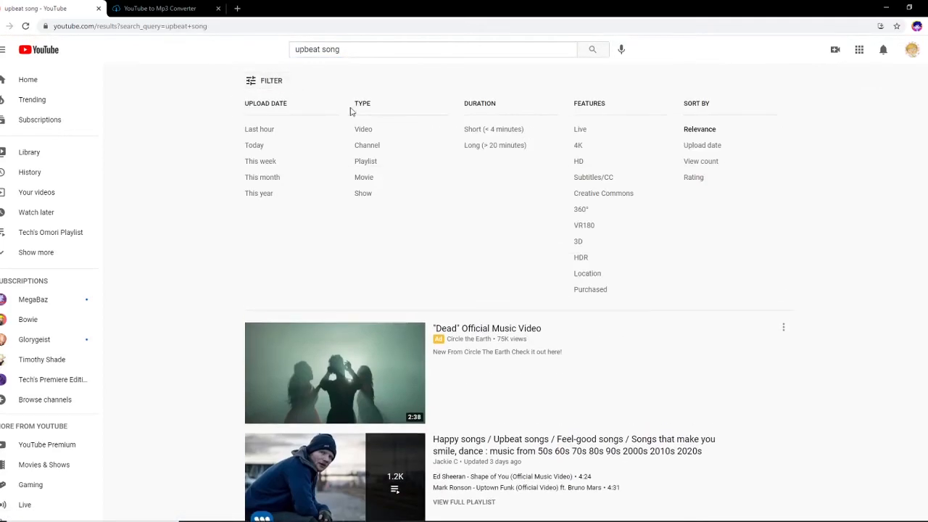
left_click(595, 199)
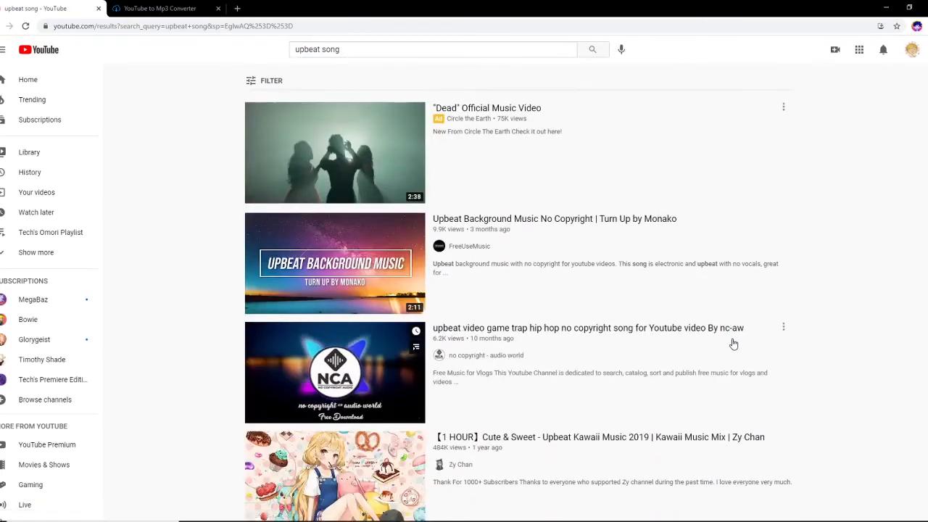
Step: Preview the Upbeat Background Music No Copyright video and read its description
left_click(335, 261)
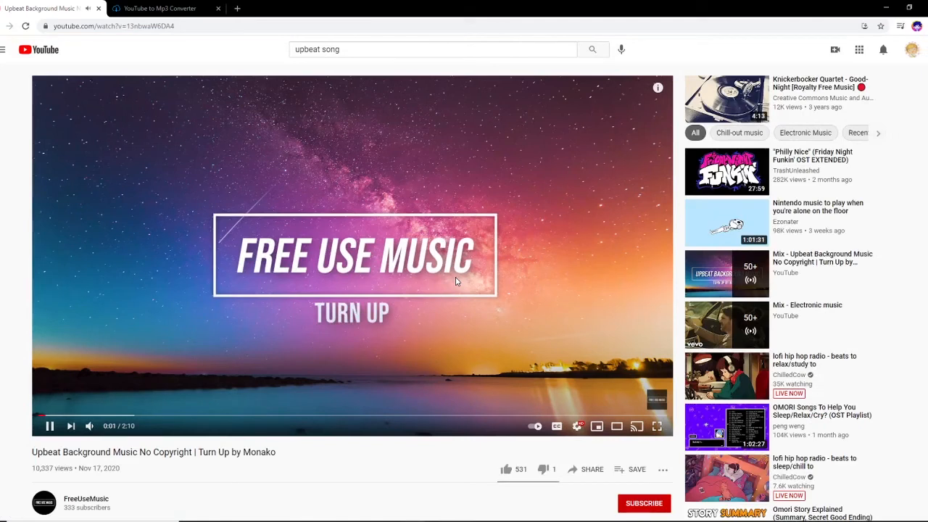
scroll(455, 277, "down", 2)
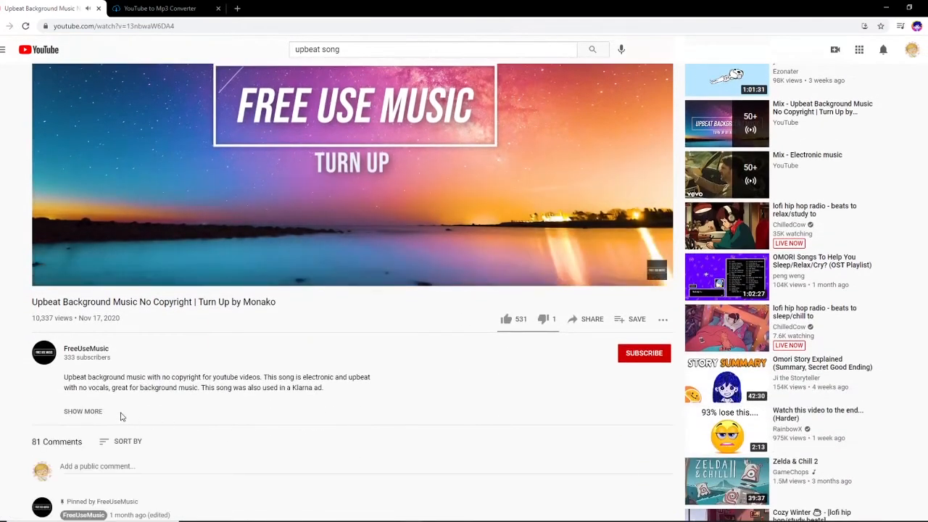
scroll(272, 409, "down", 1)
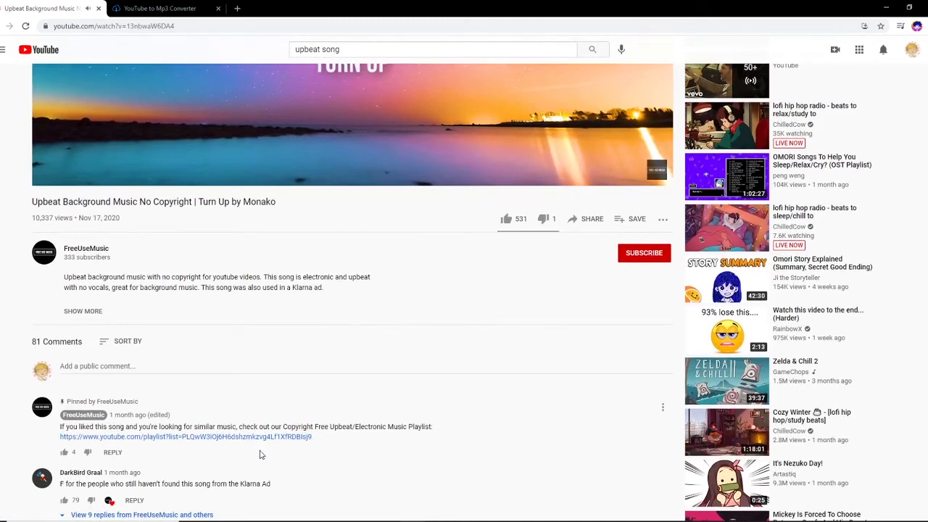
scroll(117, 292, "up", 3)
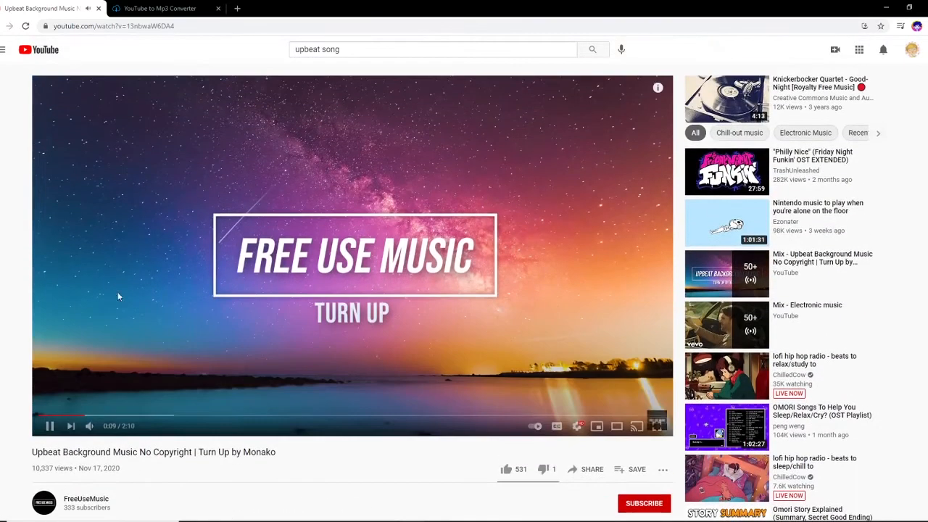
left_click(382, 235)
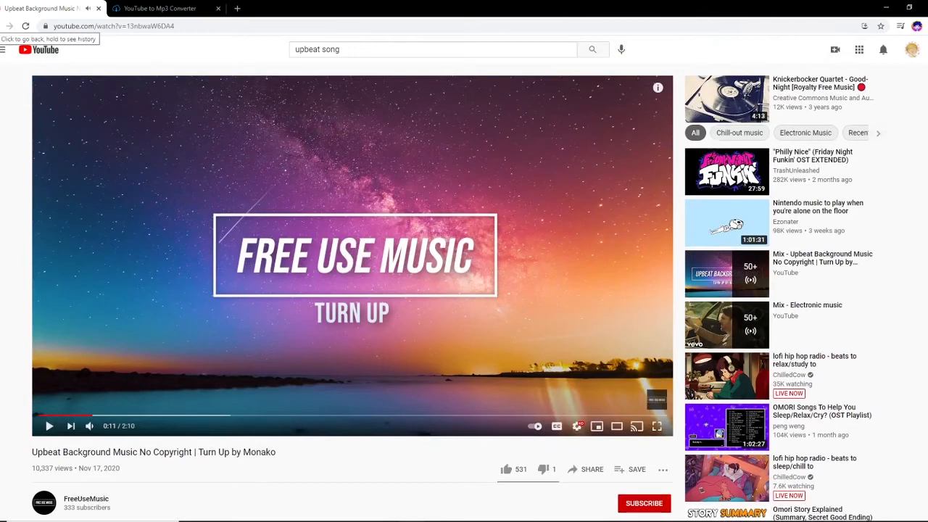
left_click(9, 25)
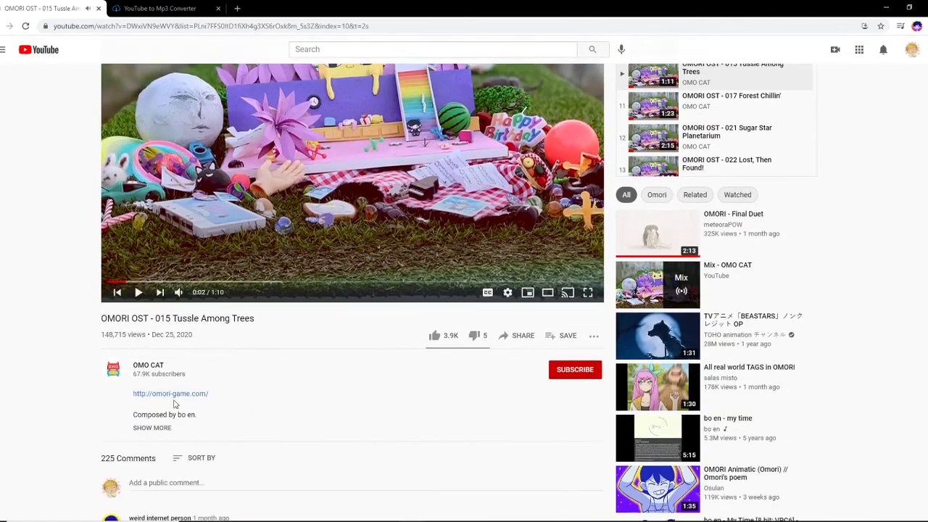
Step: Copy the share link of the OMORI OST - 015 Tussle Among Trees video
scroll(266, 366, "down", 1)
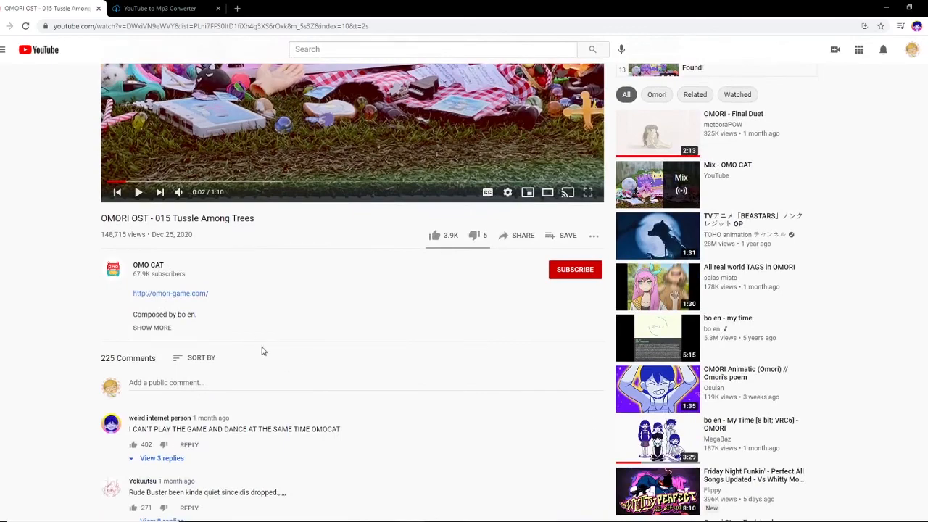
scroll(350, 373, "up", 2)
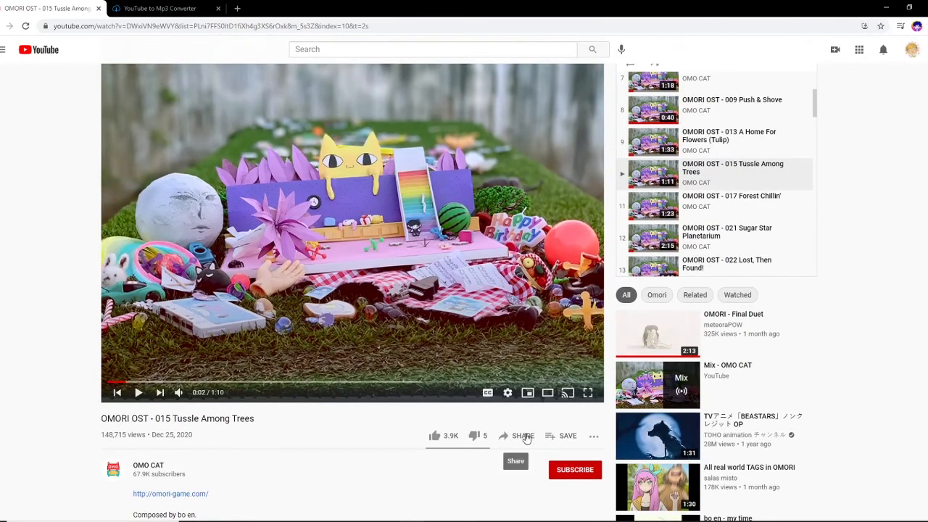
left_click(516, 436)
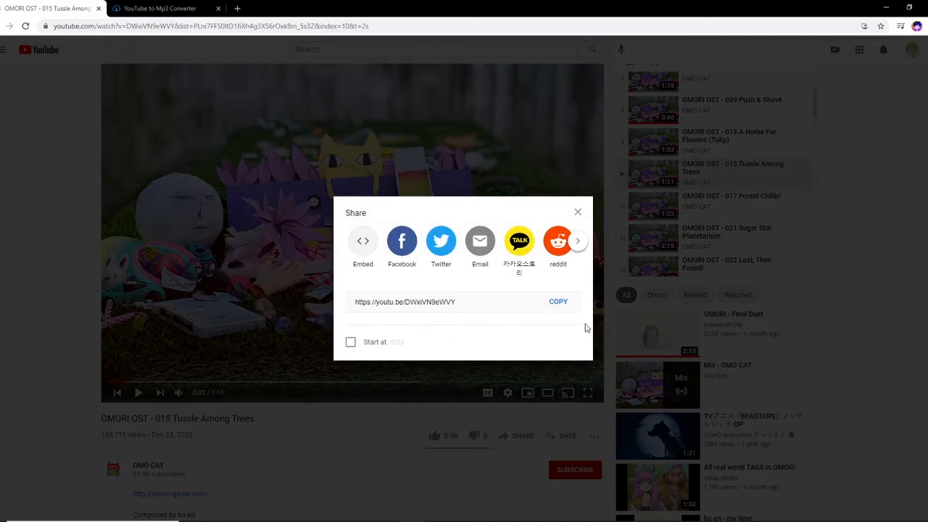
left_click(557, 304)
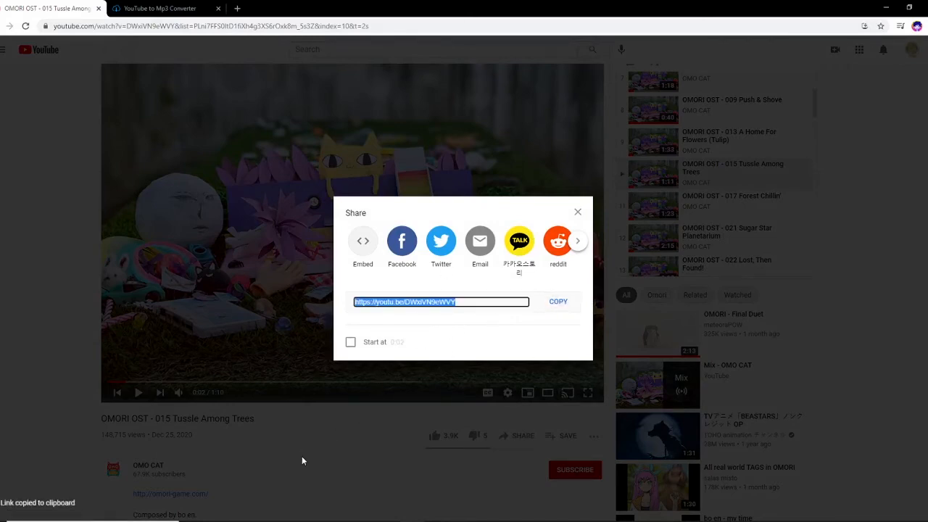
left_click(303, 461)
Step: Paste the copied OMORI video link into the YouTube to Mp3 converter with mp3 selected and convert it
left_click(131, 5)
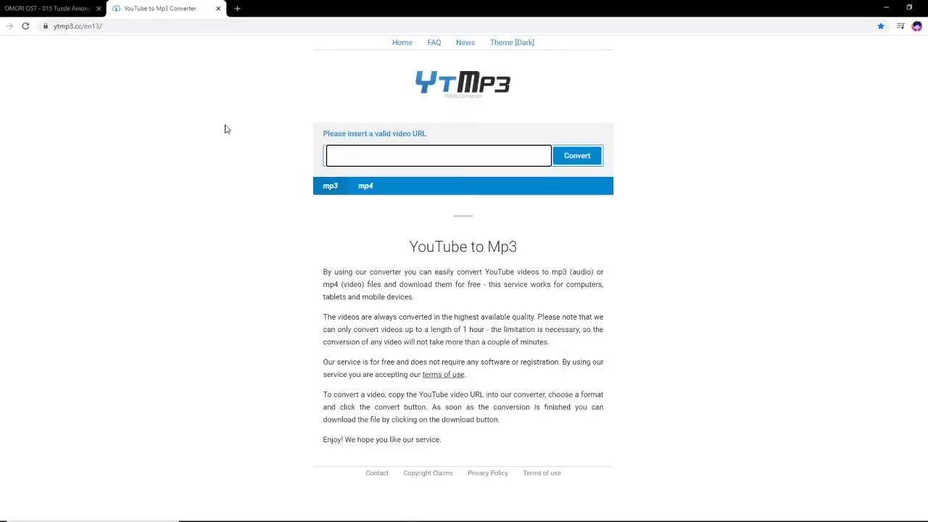
left_click(376, 192)
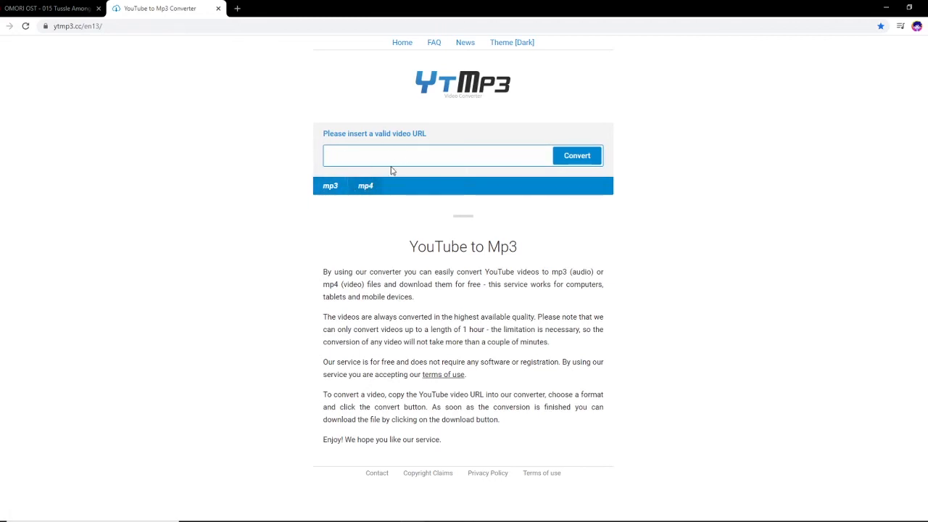
left_click(454, 157)
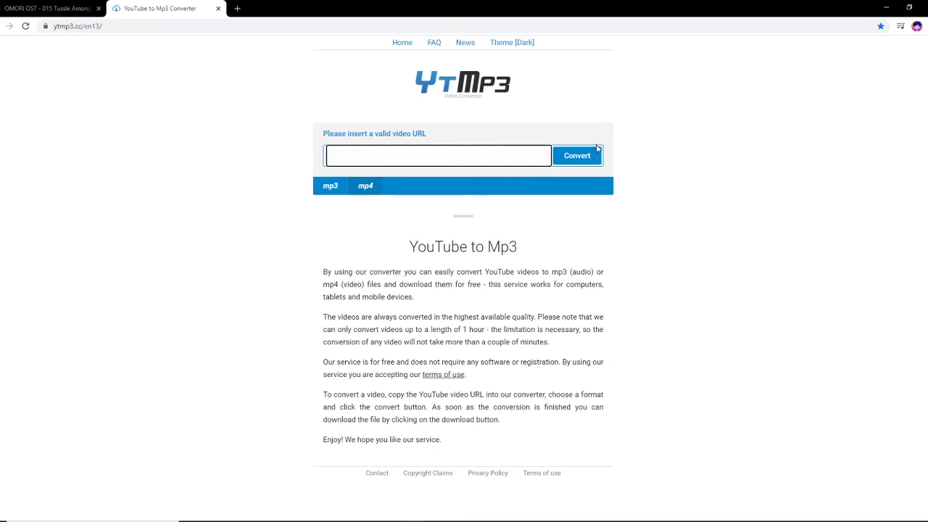
left_click(331, 194)
left_click(329, 155)
left_click_drag(319, 272, 557, 433)
left_click(492, 236)
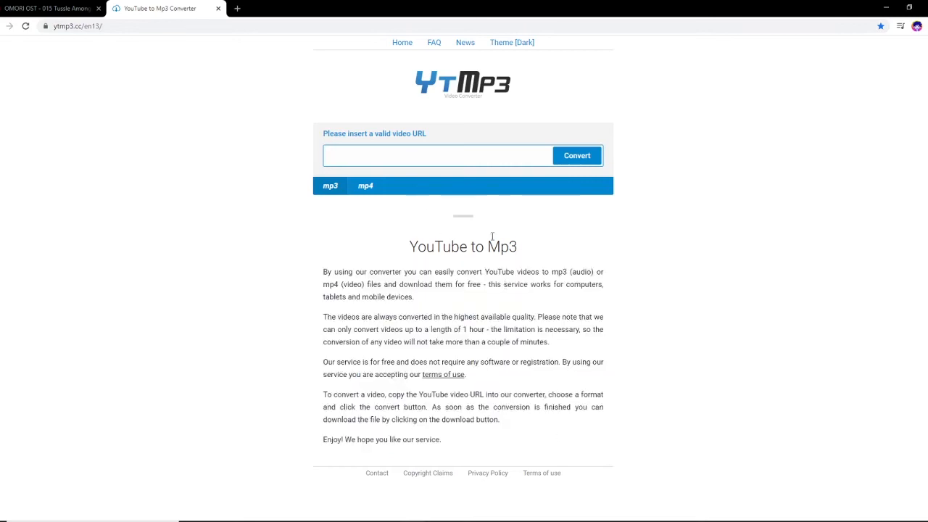
left_click(395, 155)
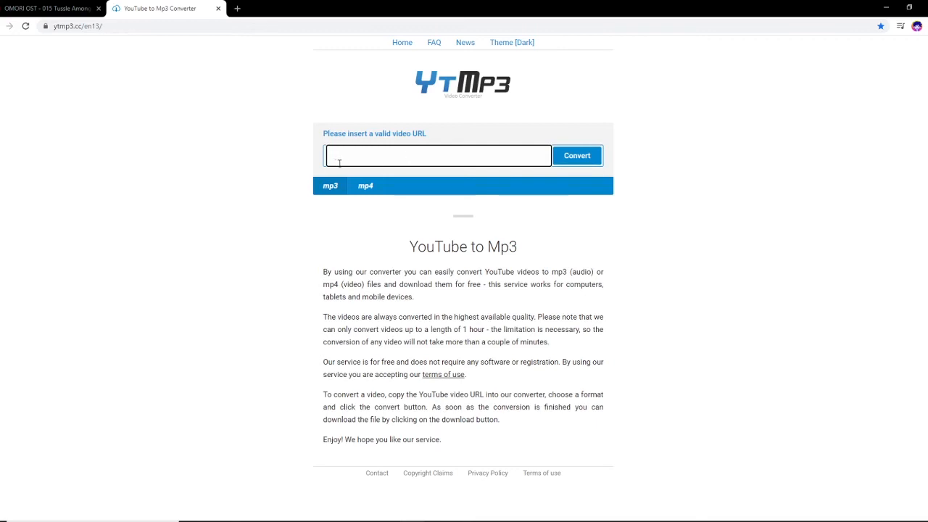
key("ctrl+v")
left_click(577, 156)
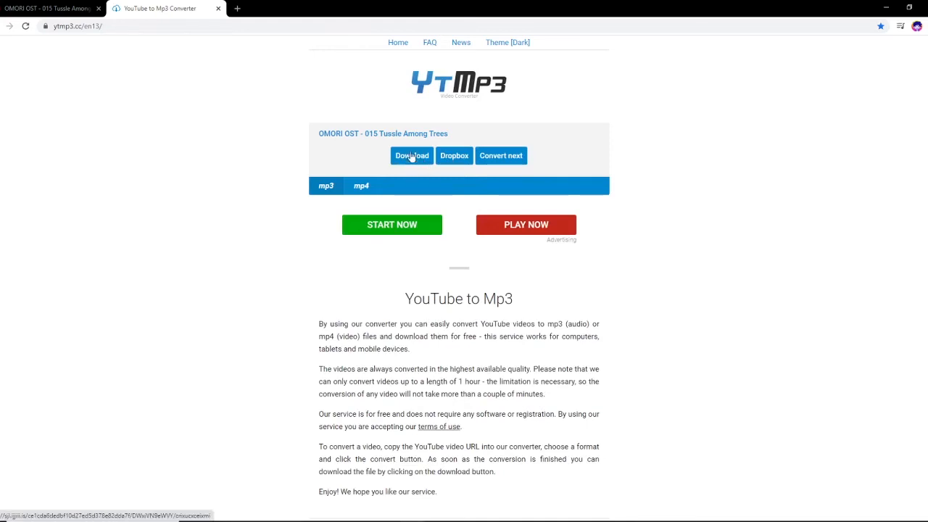
Step: Download the converted MP3 and place it on audio track A2 at the start of the sequence
left_click(411, 158)
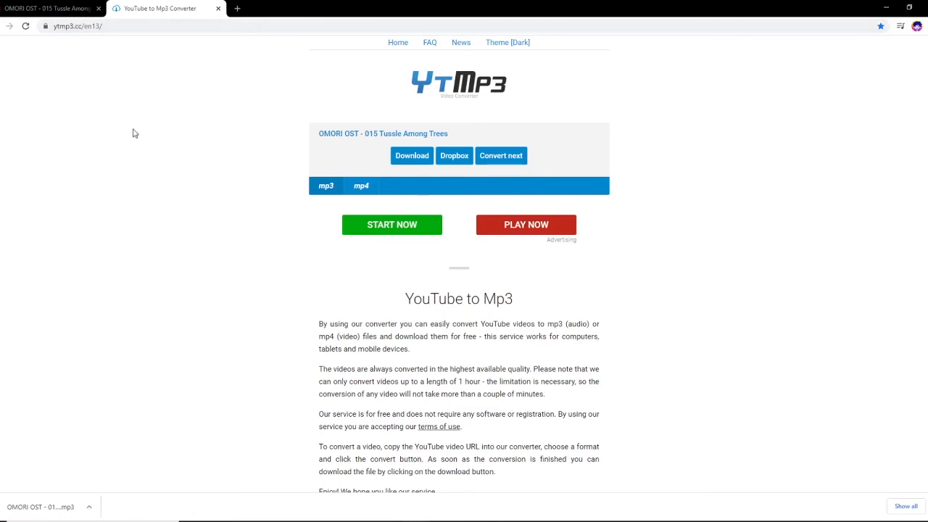
left_click_drag(44, 520, 243, 484)
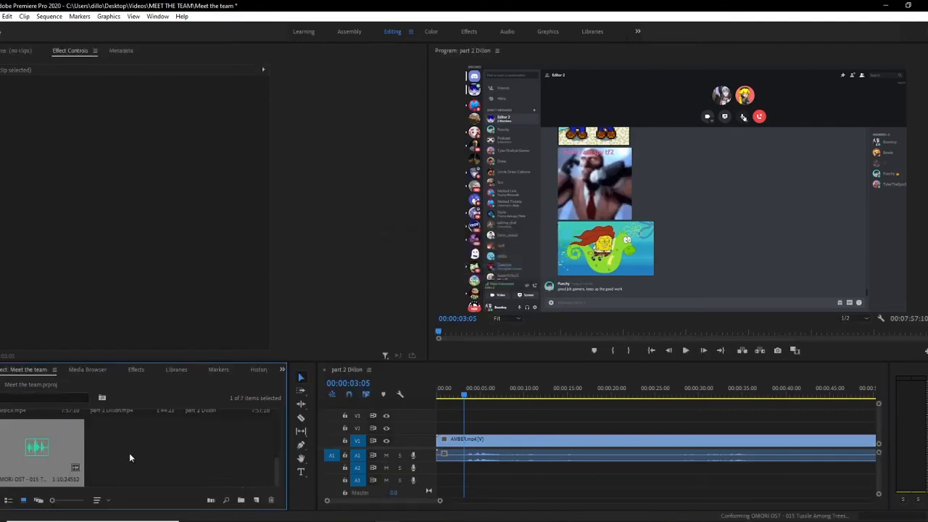
left_click_drag(49, 444, 445, 467)
left_click(440, 393)
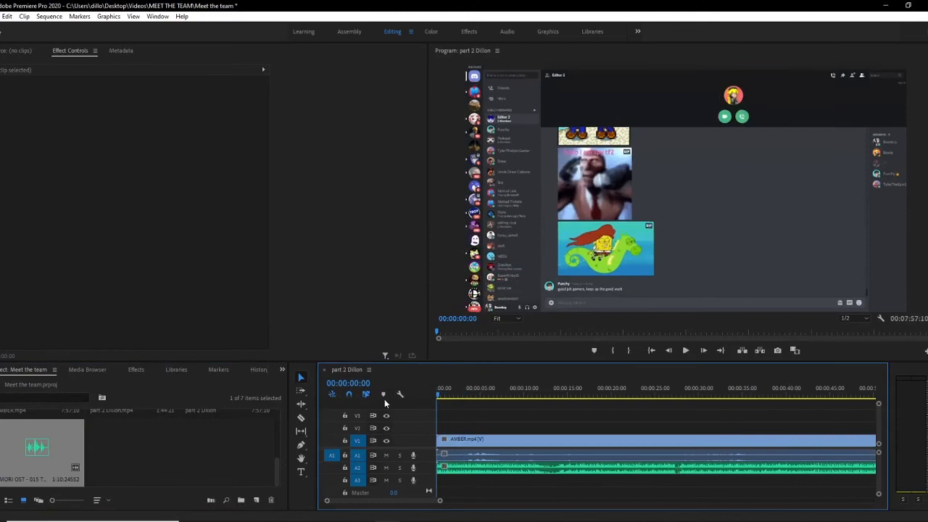
Step: Play the sequence, then trim the end of the OMORI music clip on A2 to shorten it
left_click(686, 350)
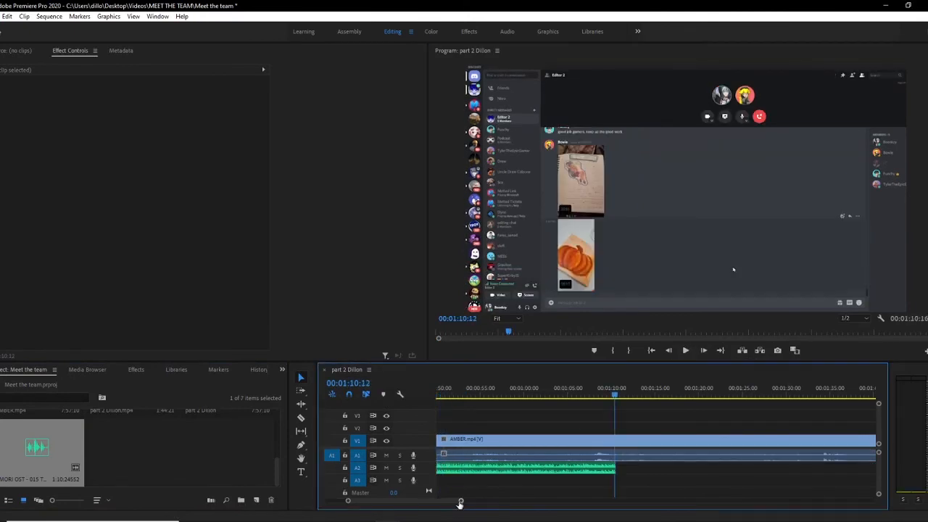
left_click_drag(459, 499, 405, 508)
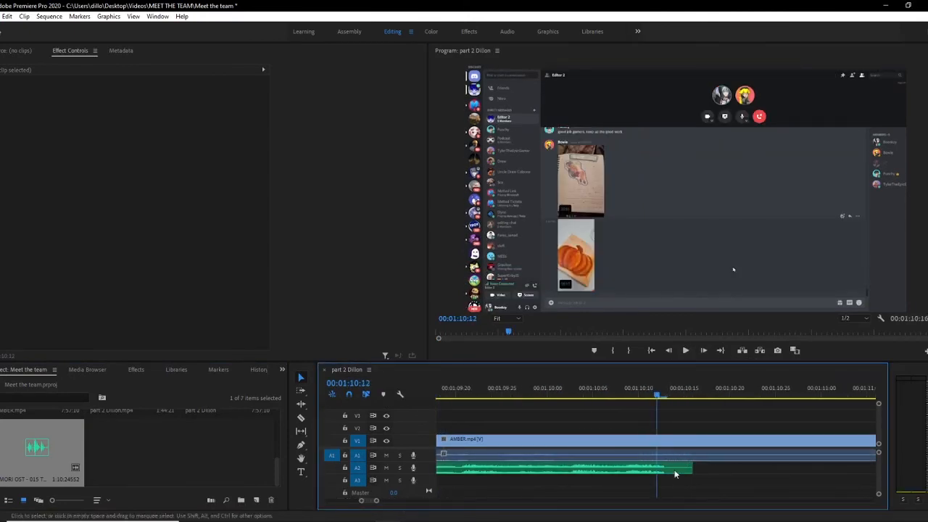
left_click_drag(656, 396, 711, 397)
left_click_drag(691, 468, 668, 472)
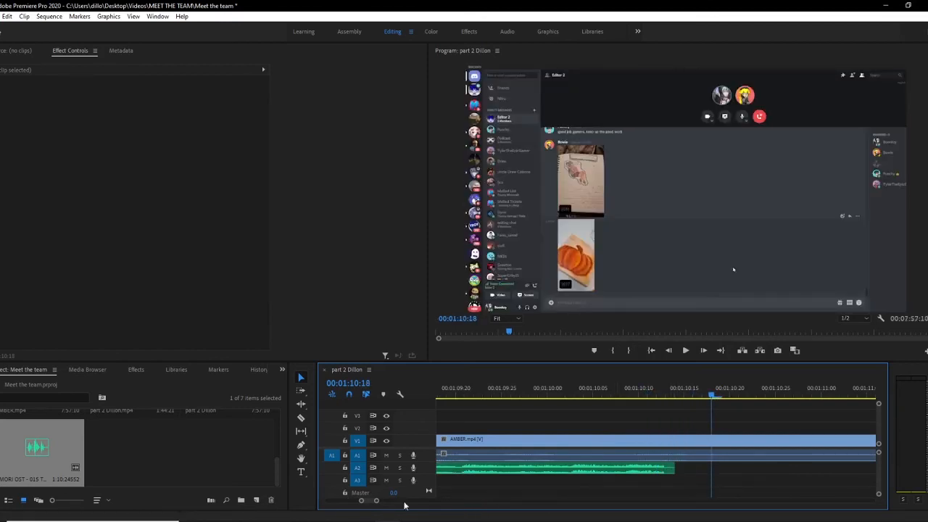
left_click_drag(376, 501, 373, 501)
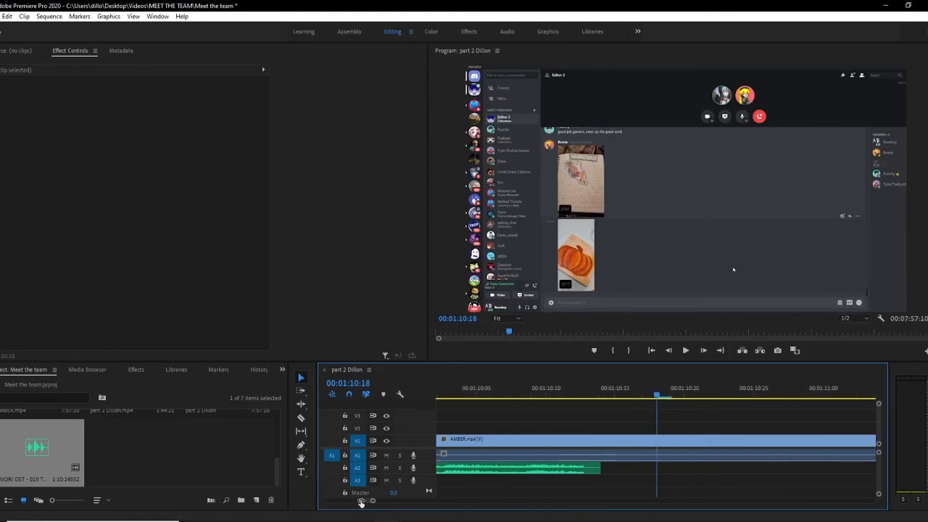
left_click_drag(599, 469, 586, 470)
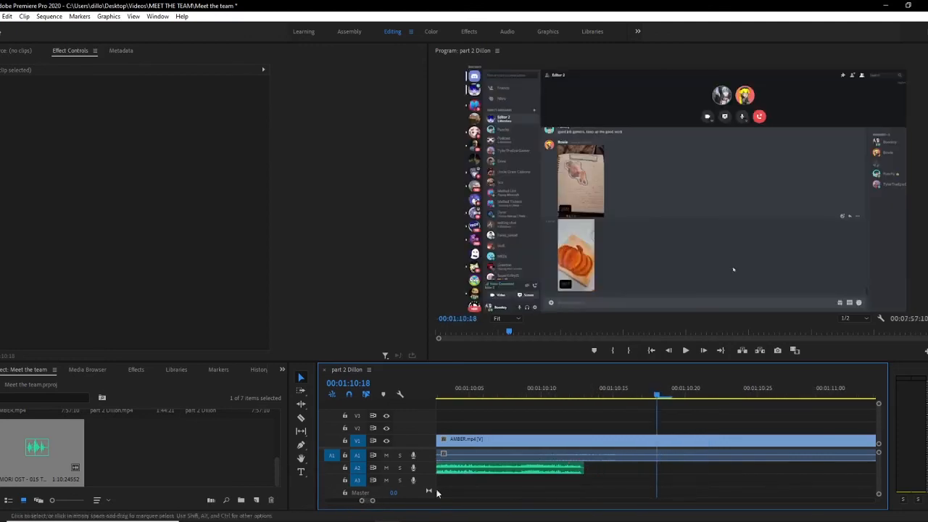
Step: Add another copy of the OMORI OST track on A2 right after the first clip and play back the join
left_click_drag(43, 465, 635, 468)
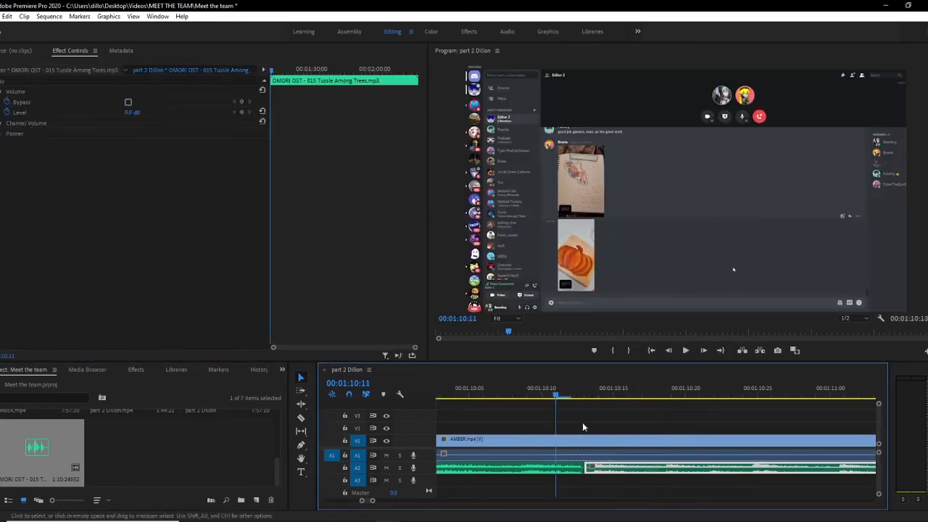
left_click(584, 427)
left_click(684, 352)
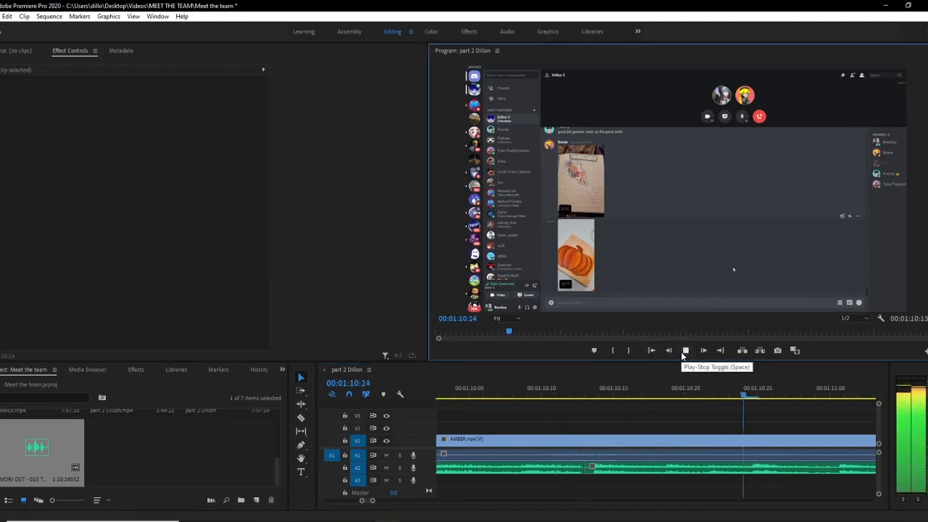
left_click(684, 354)
left_click_drag(501, 393, 210, 389)
left_click(687, 352)
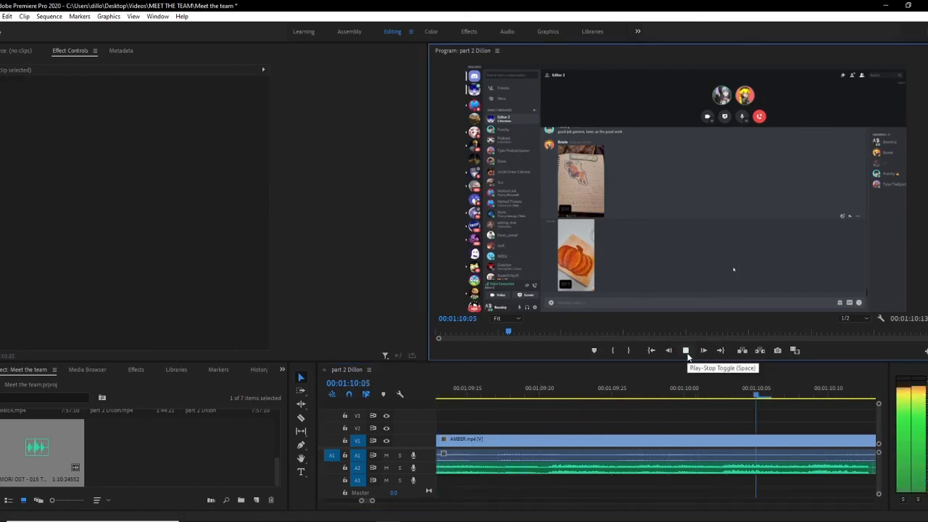
left_click(686, 352)
Step: Delete the selected audio clip piece on A2 around the 00:01:11 mark
left_click_drag(372, 500, 448, 504)
left_click(677, 471)
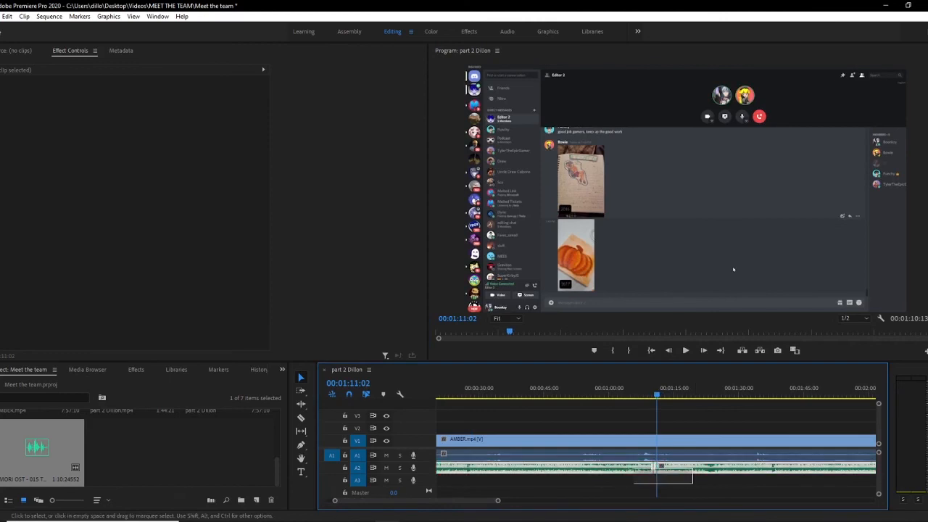
key("Delete")
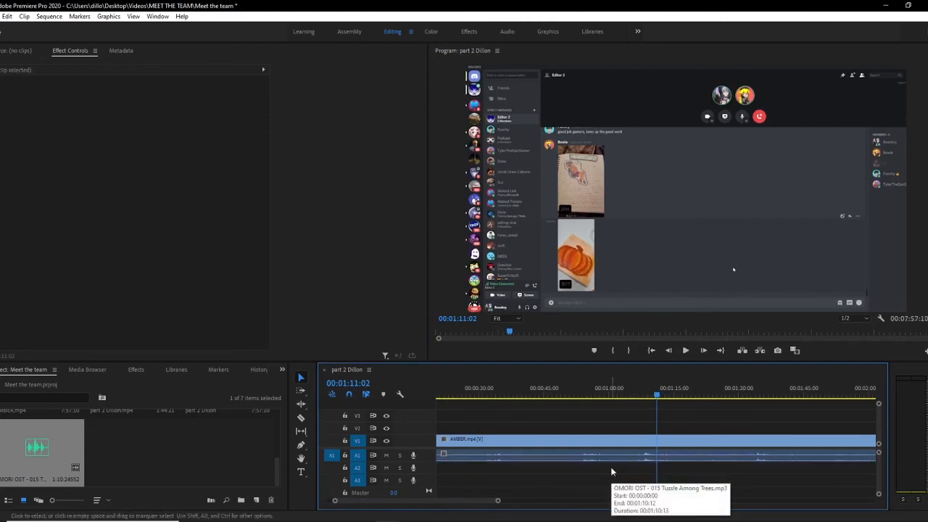
key("Home")
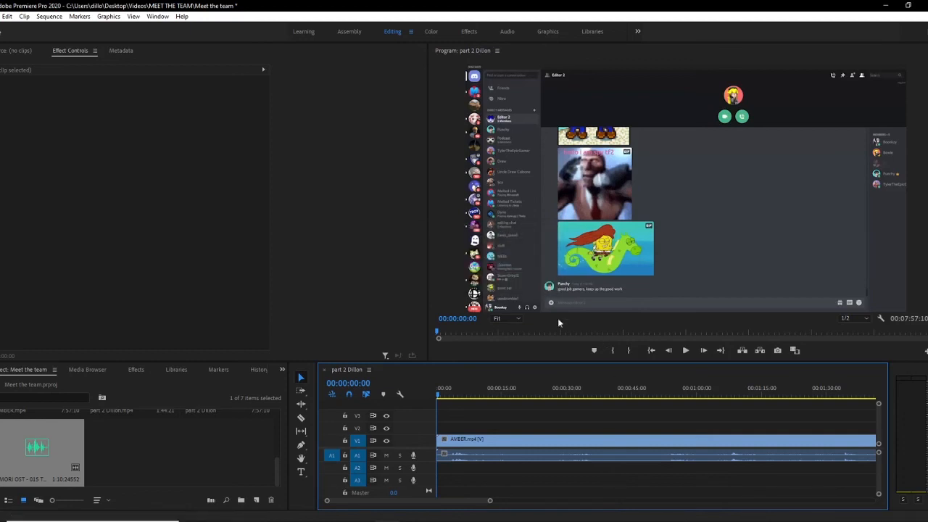
left_click_drag(439, 440, 396, 442)
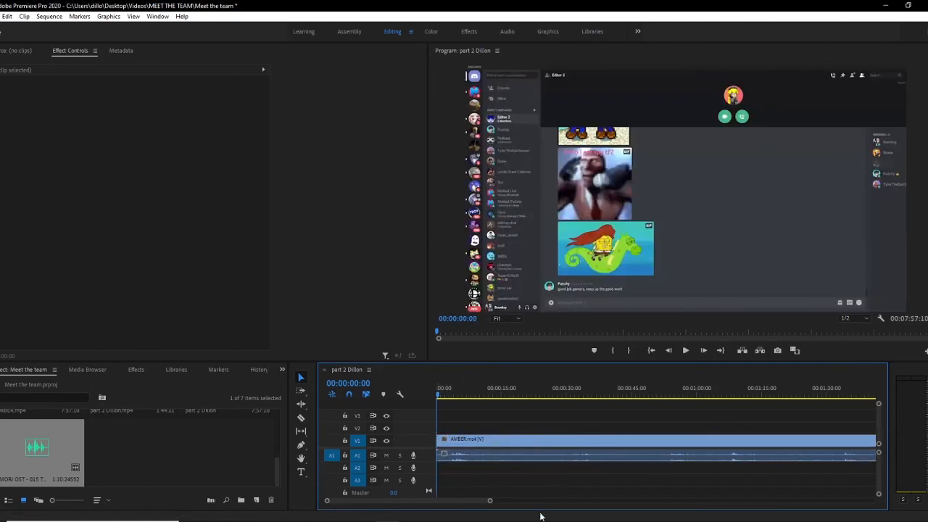